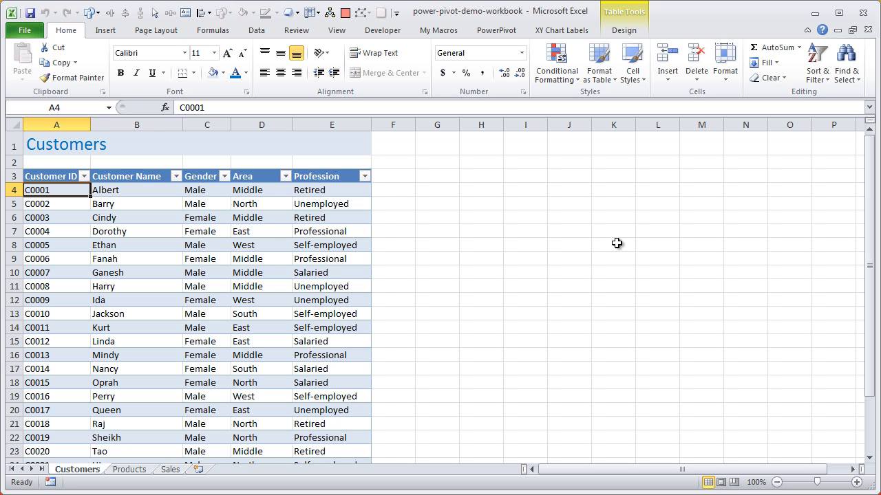
Review the Sales sheet's first record across Sale ID, Time, Customer ID, Product ID and Quantity
left_click(169, 469)
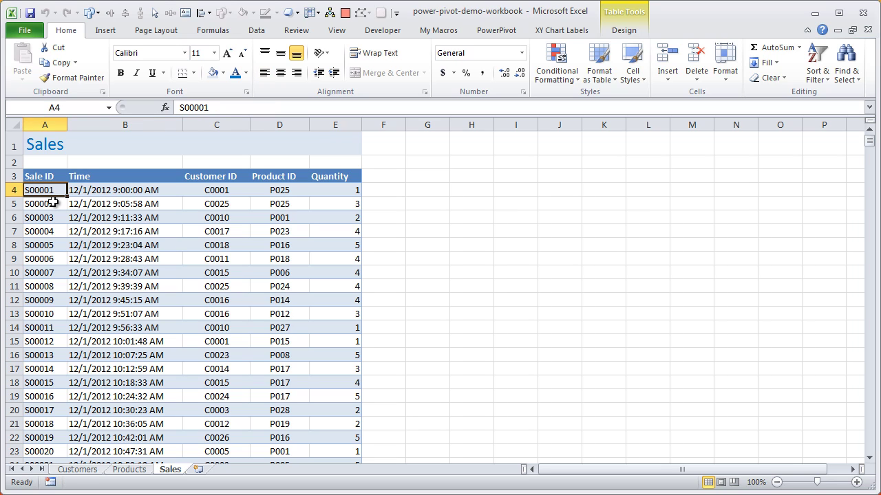
left_click(110, 194)
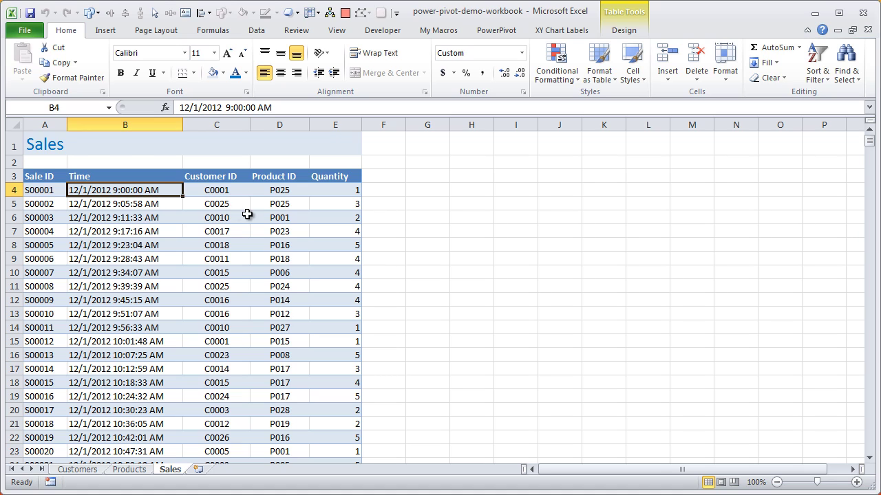
left_click(222, 192)
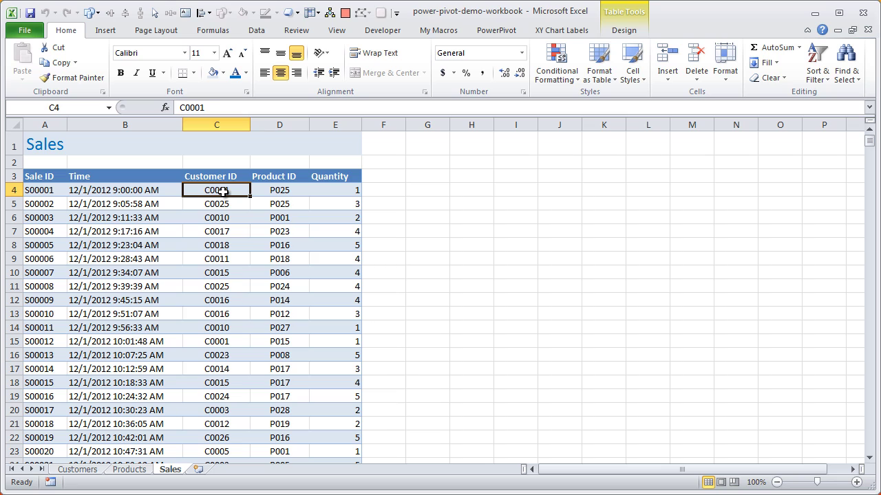
left_click(275, 192)
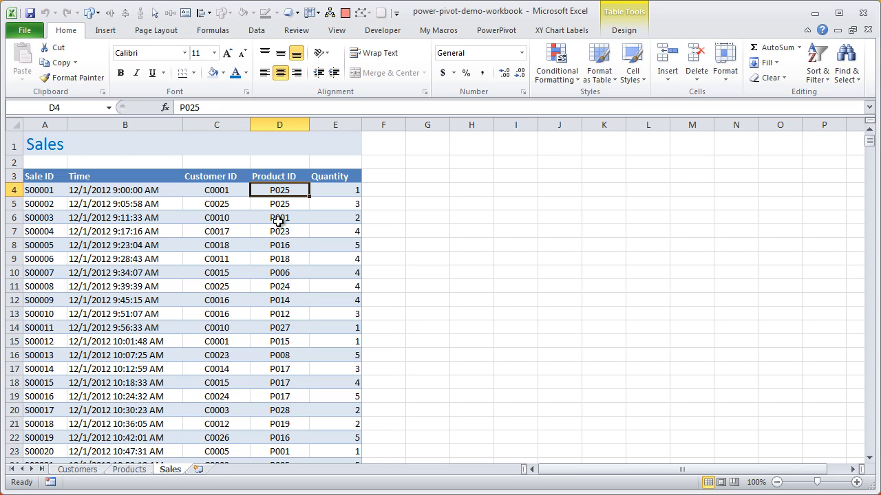
left_click(348, 190)
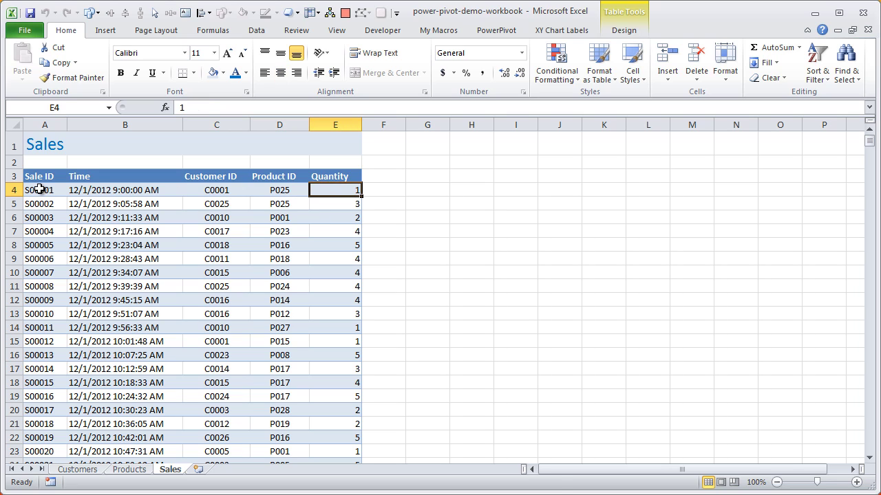
left_click_drag(43, 190, 329, 187)
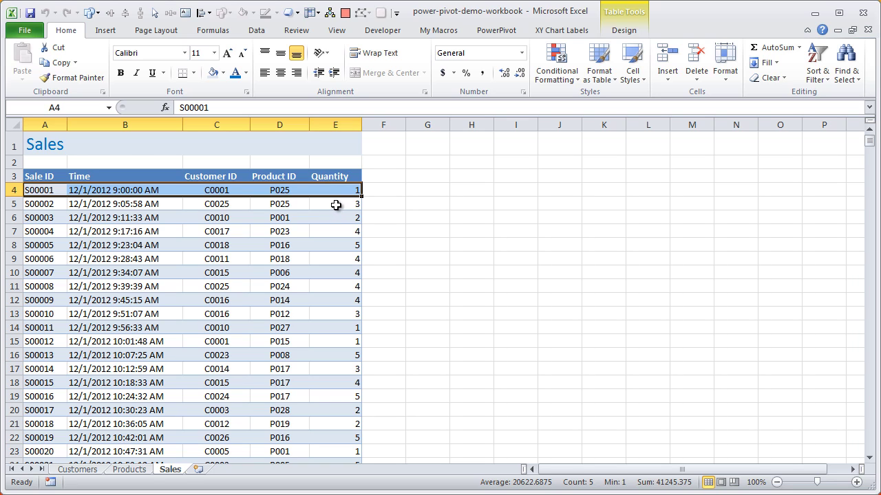
left_click(215, 189)
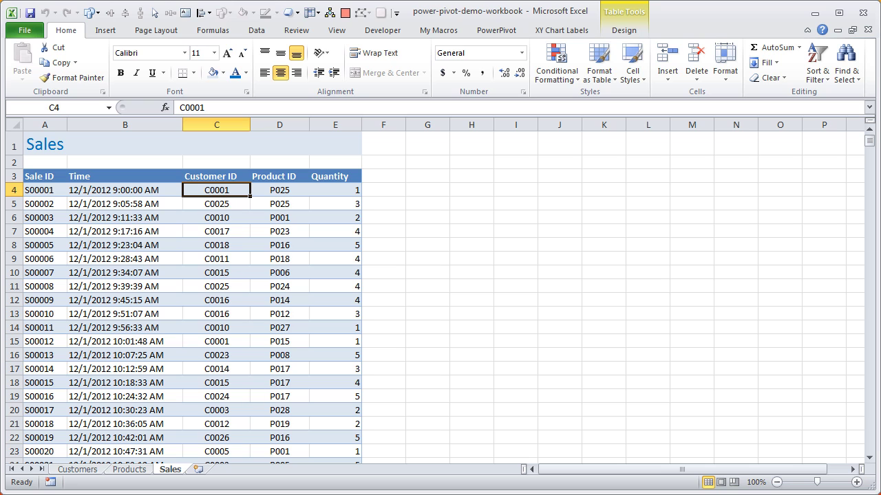
Look up the first sale's customer on the Customers sheet and check the gender, area and profession
left_click(76, 471)
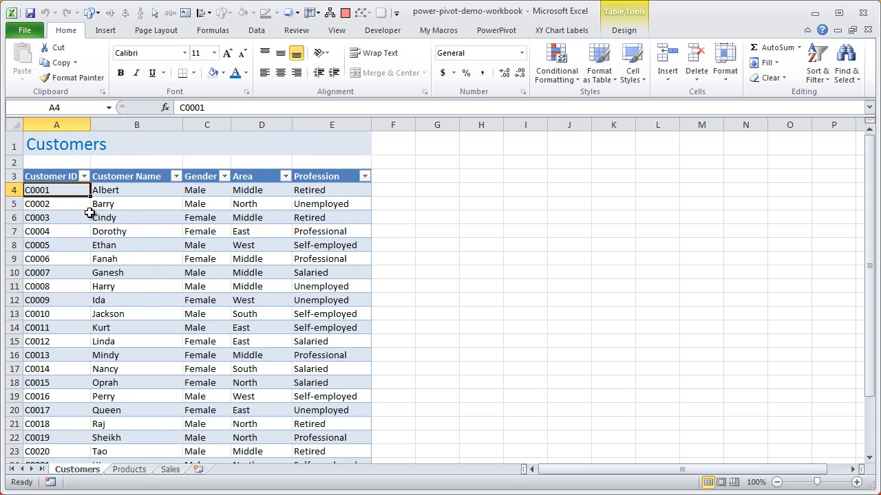
left_click(171, 470)
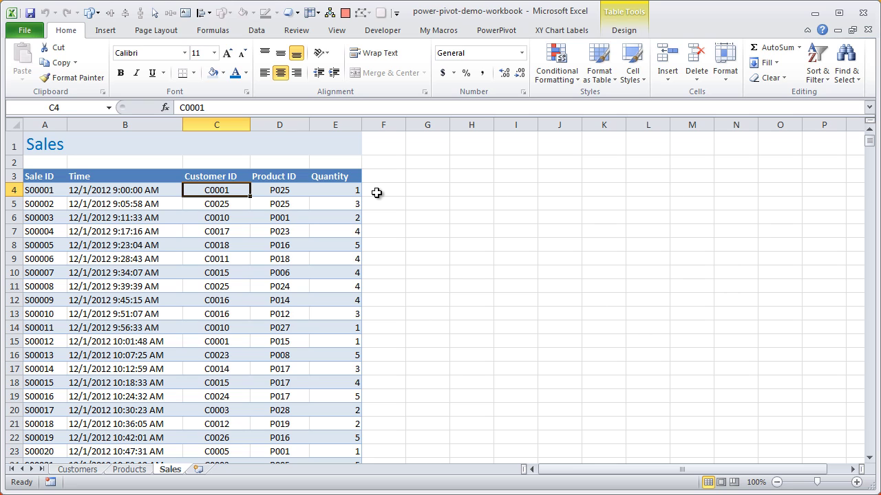
left_click(66, 470)
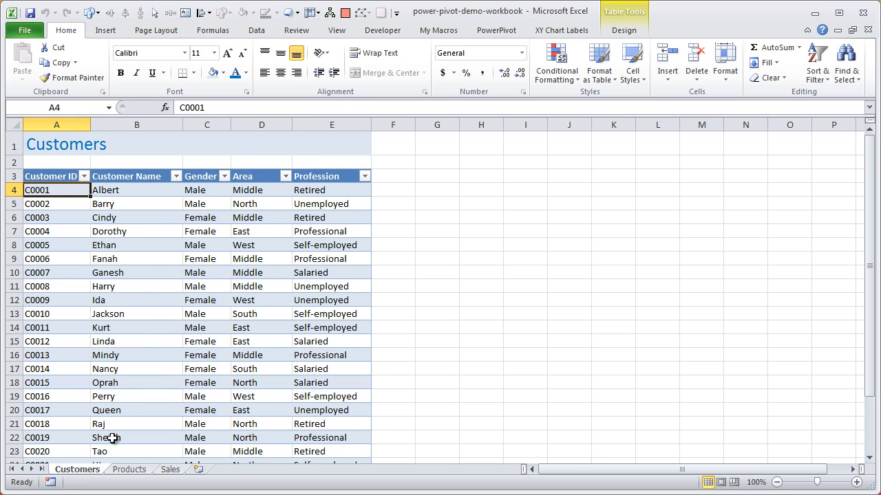
left_click(200, 191)
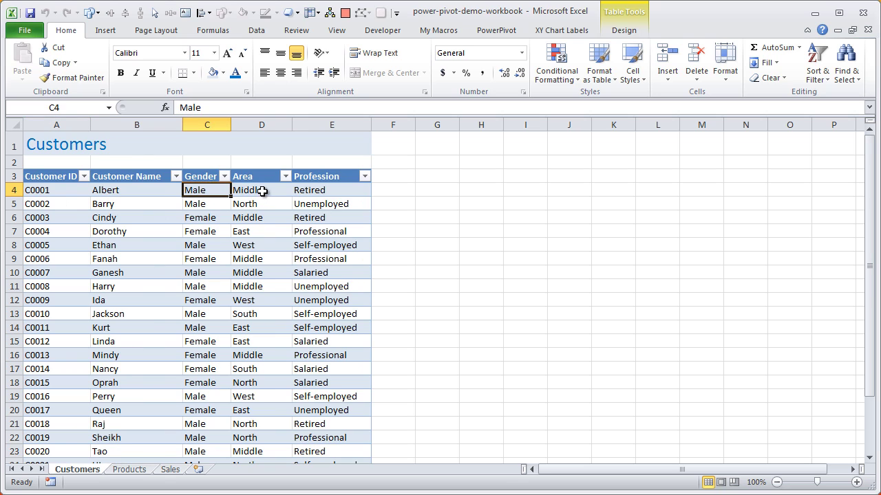
left_click(262, 191)
left_click(356, 192)
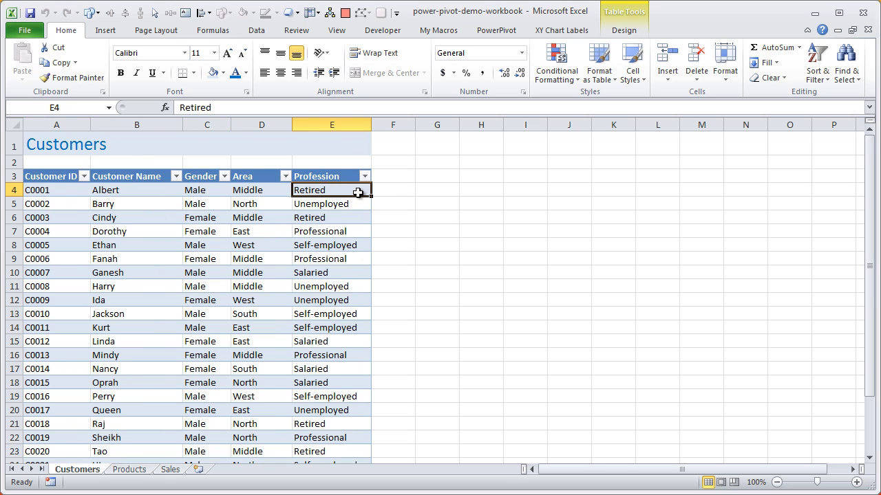
Look up the first sale's product, P025, on the Products sheet and check its category, name, size, price and units per pack
left_click(145, 471)
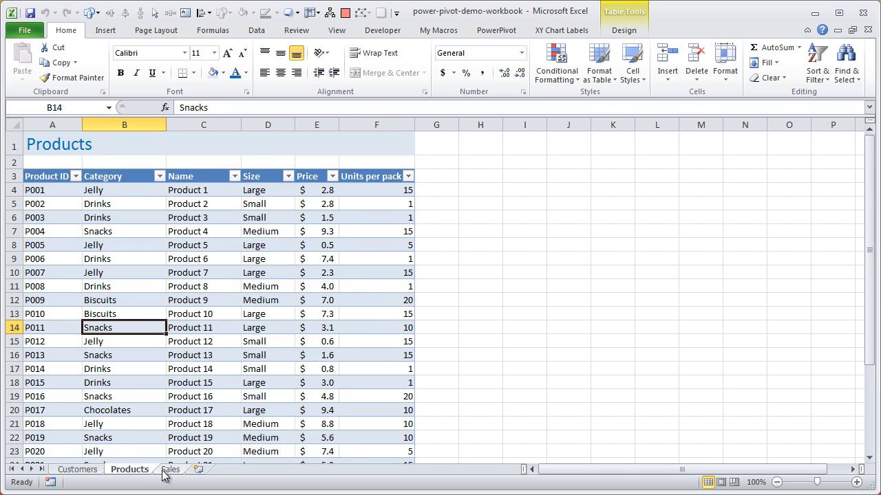
left_click(170, 470)
left_click(287, 198)
left_click(291, 192)
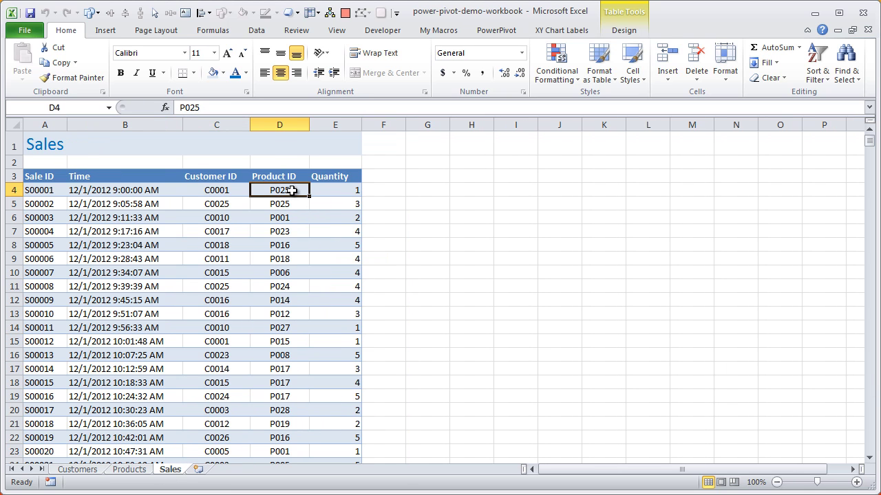
left_click(143, 469)
scroll(88, 346, "down", 5)
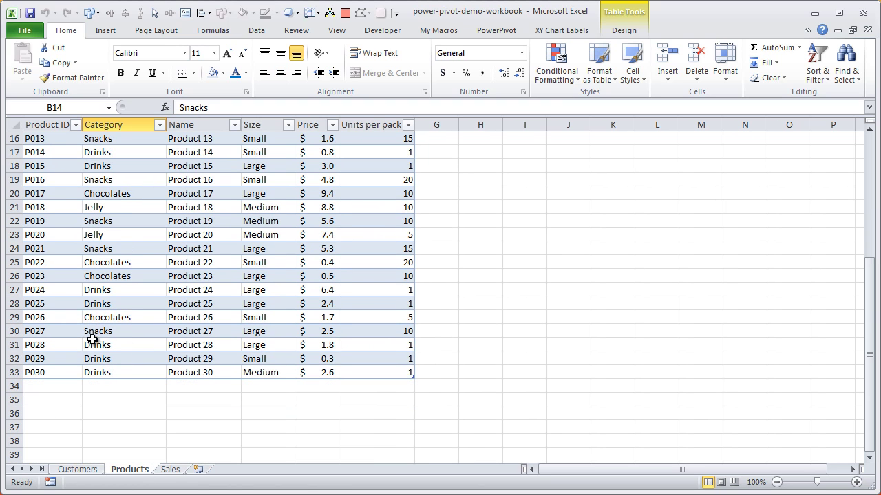
left_click(112, 305)
left_click(200, 303)
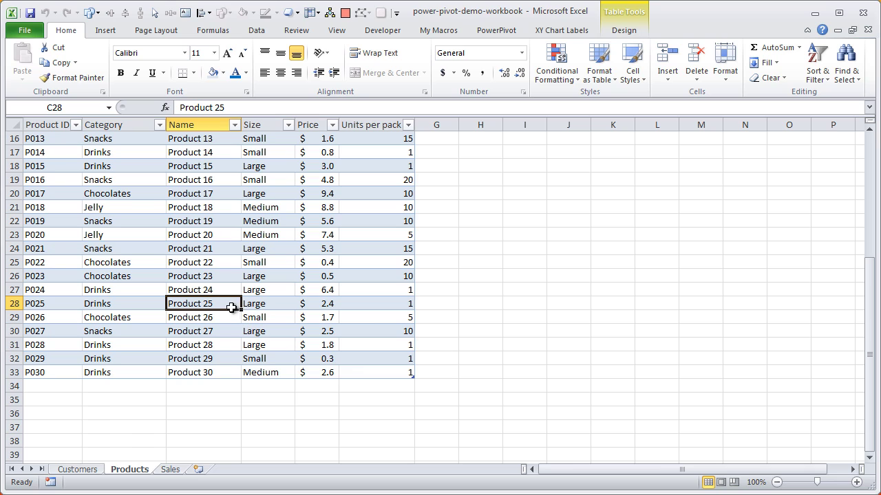
left_click(276, 305)
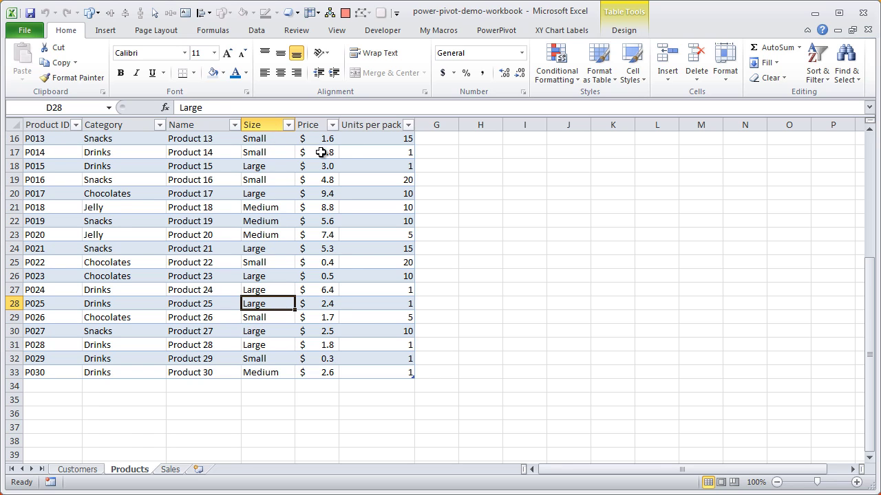
left_click(328, 303)
left_click(389, 301)
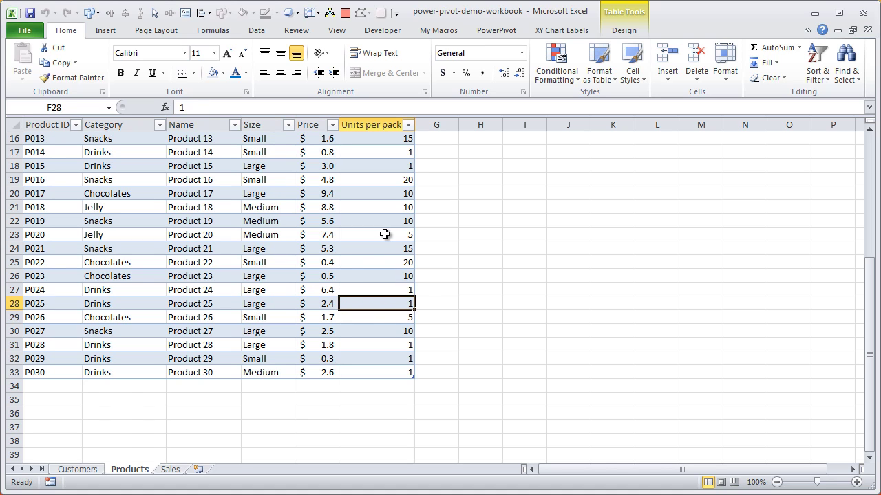
Compare the Sales records with the start of the product list on the Products sheet
left_click(169, 470)
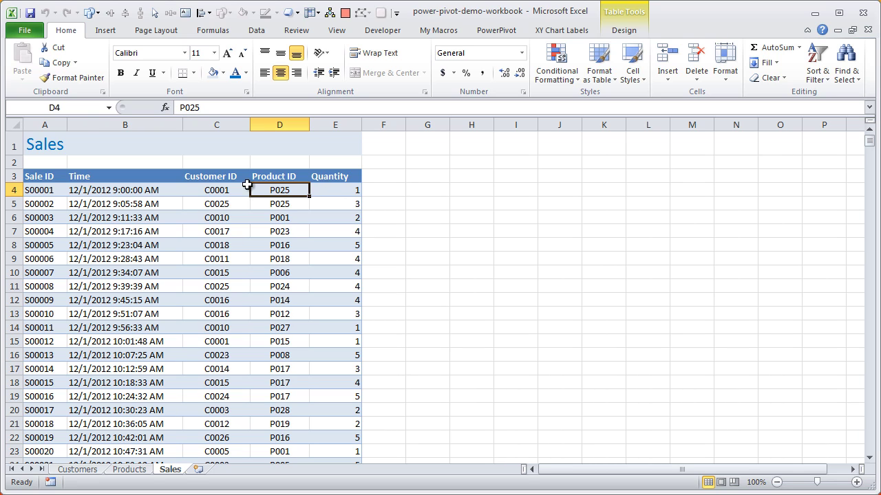
left_click(130, 470)
scroll(183, 207, "up", 5)
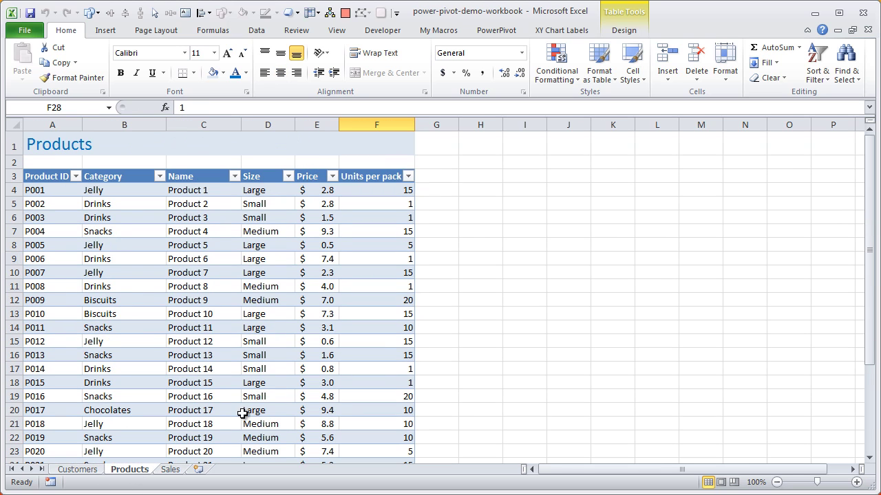
Go to the last record of the Sales table and select its Sale ID
left_click(172, 462)
left_click(170, 469)
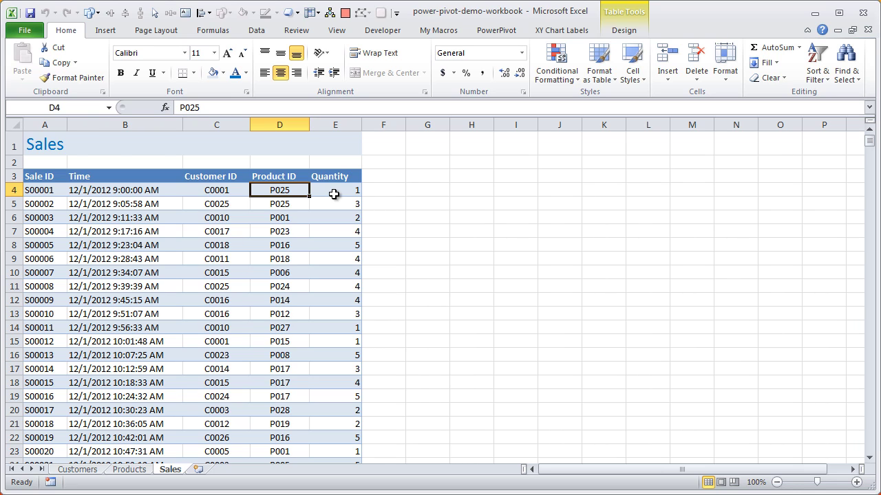
key("Left")
key("Down")
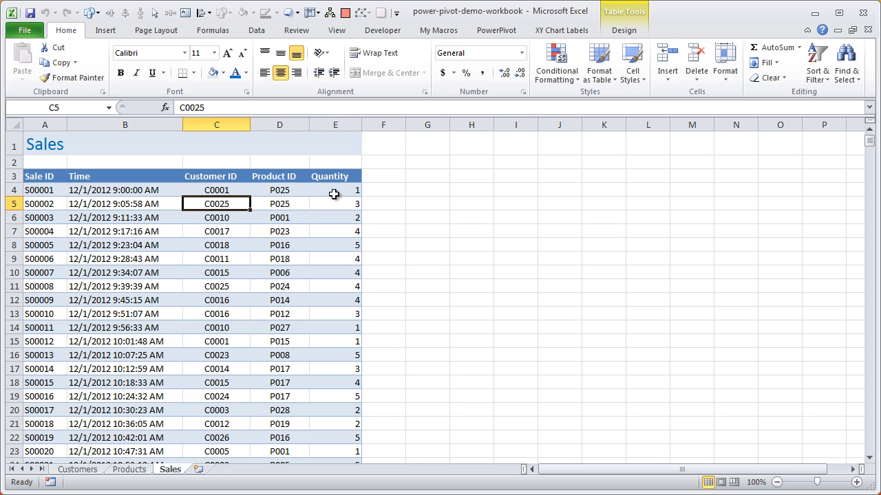
key("ctrl+Down")
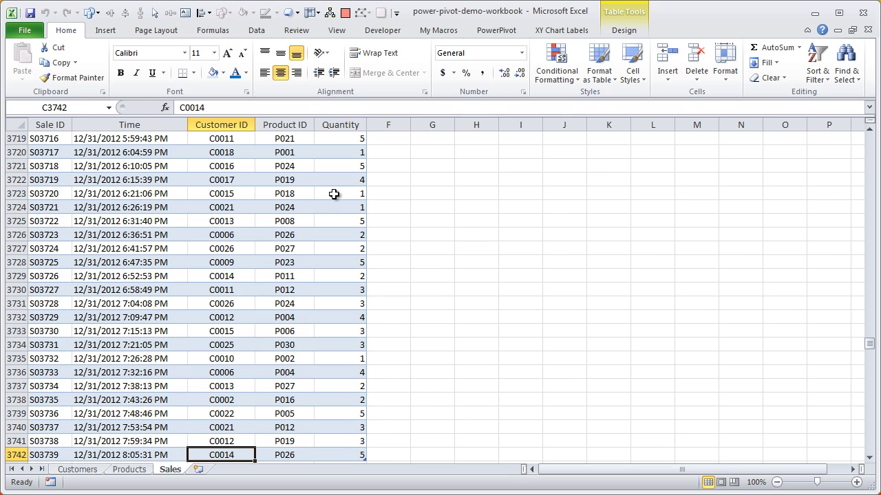
scroll(128, 398, "down", 3)
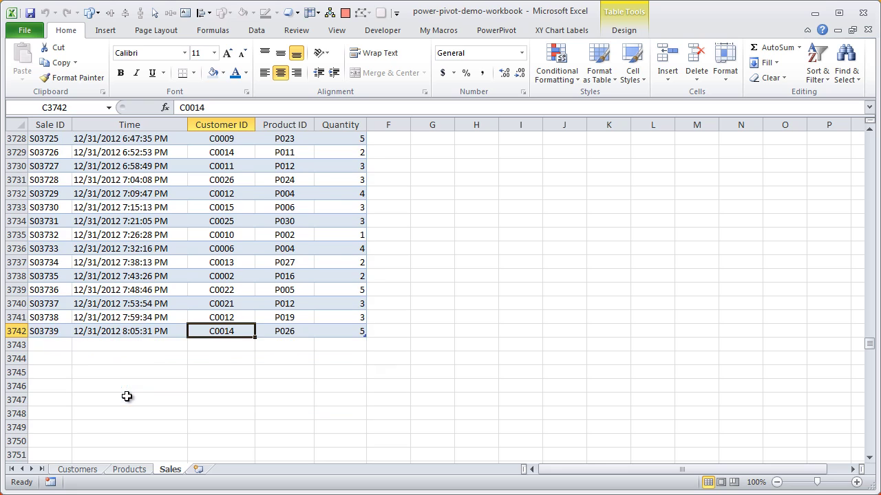
left_click(50, 329)
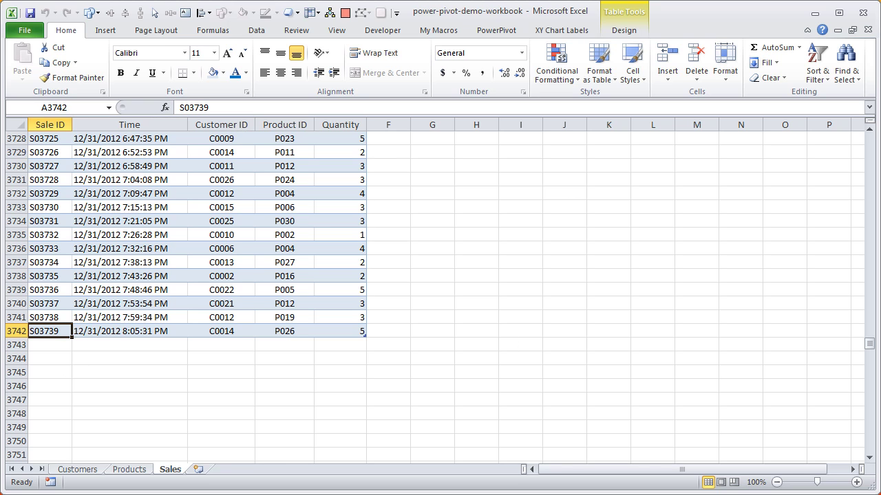
Show the PowerPivot commands on the Products sheet and select the product data in A4:F21
left_click(79, 470)
left_click(134, 470)
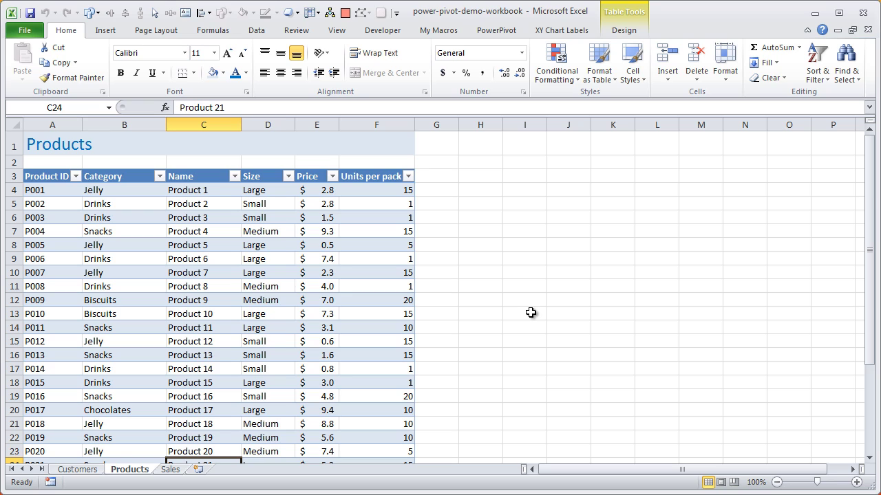
left_click(488, 33)
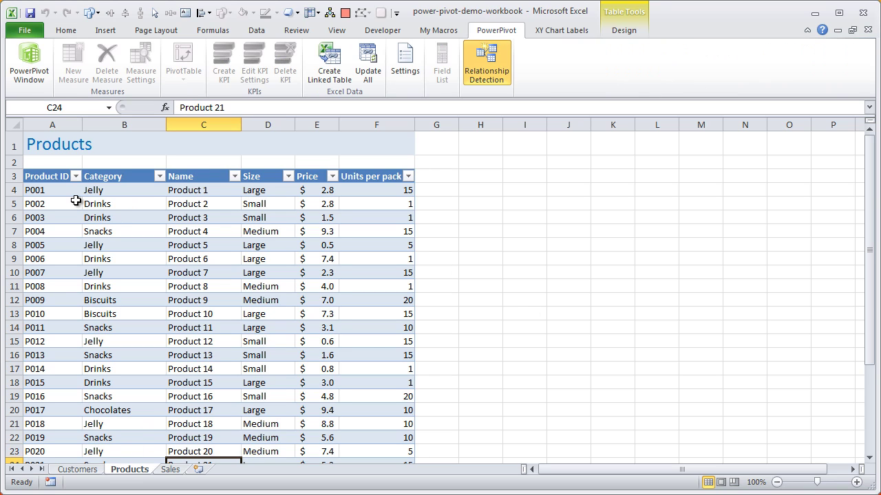
left_click_drag(69, 192, 379, 422)
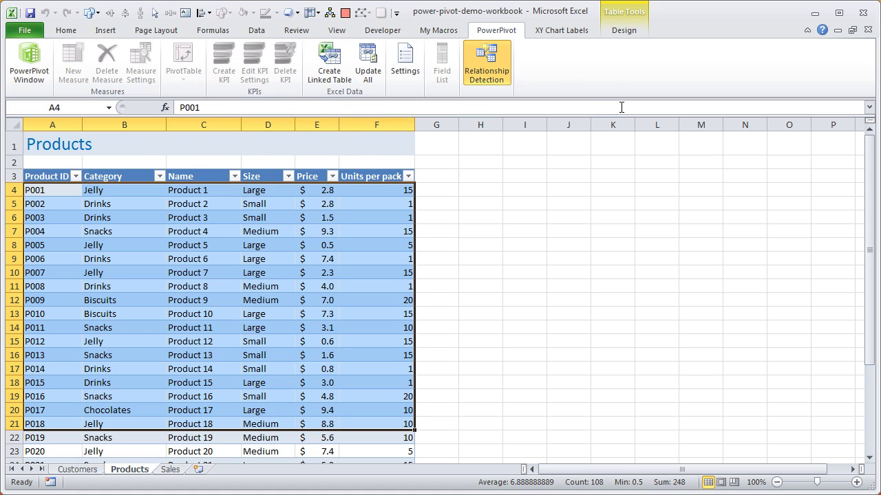
Open the PowerPivot window, fit it on the screen and view its database import sources
left_click(29, 74)
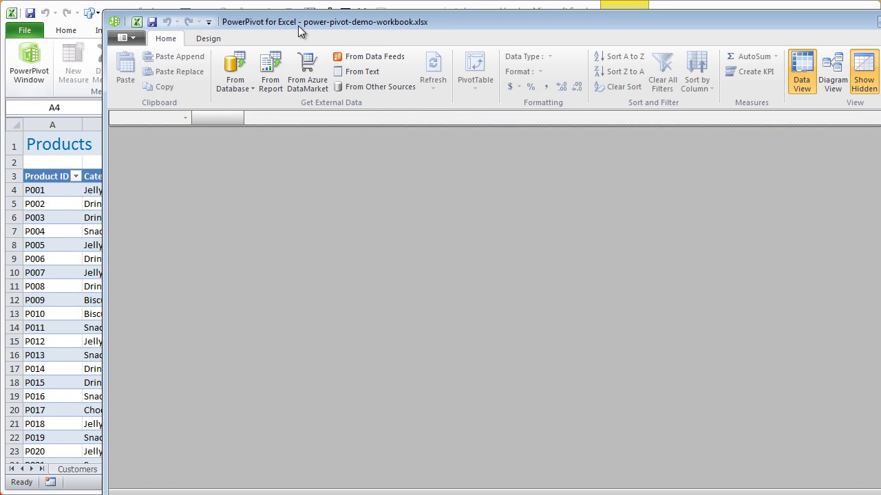
left_click_drag(298, 25, 204, 20)
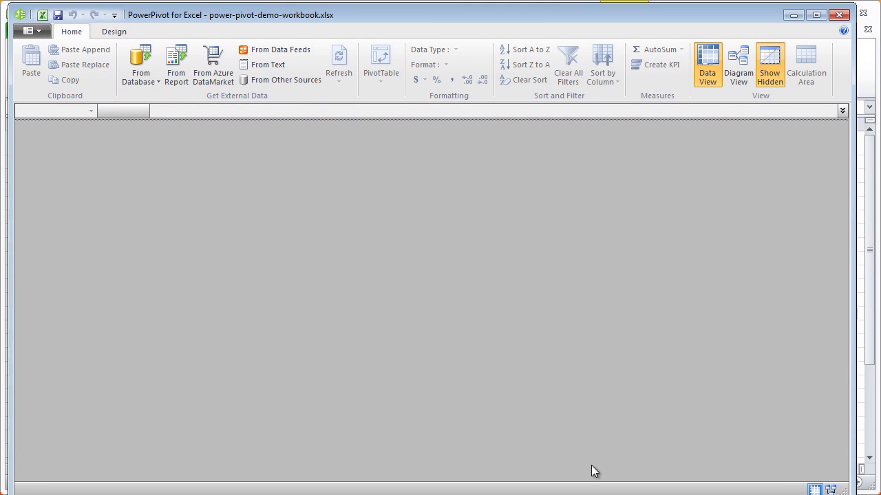
left_click_drag(460, 492, 459, 481)
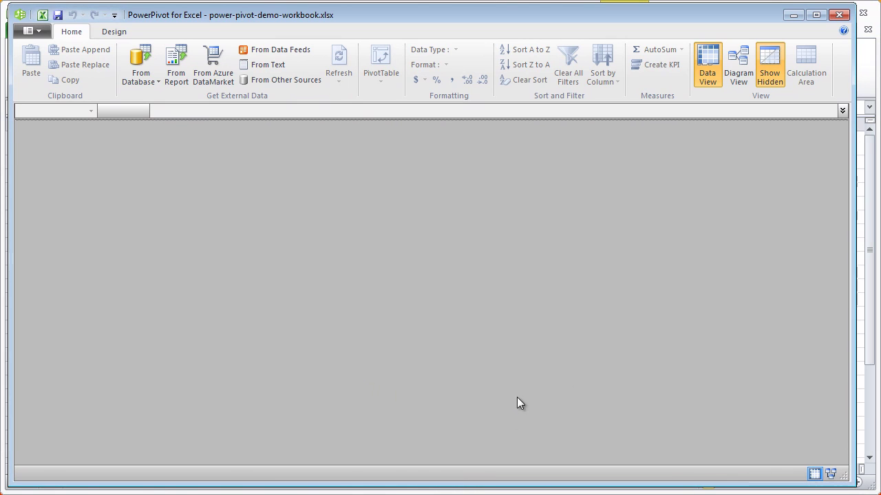
left_click(145, 85)
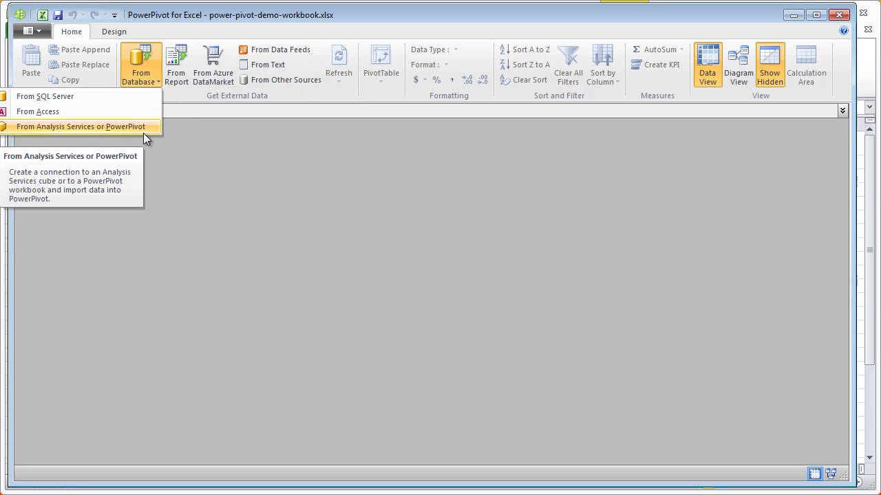
left_click(185, 172)
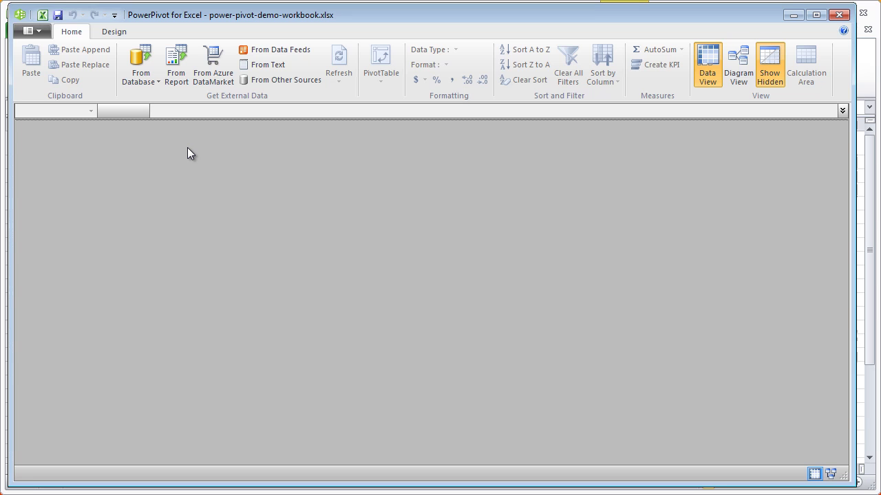
Return to the Products sheet in Excel and display the product table's name and design settings
left_click(865, 78)
left_click(141, 272)
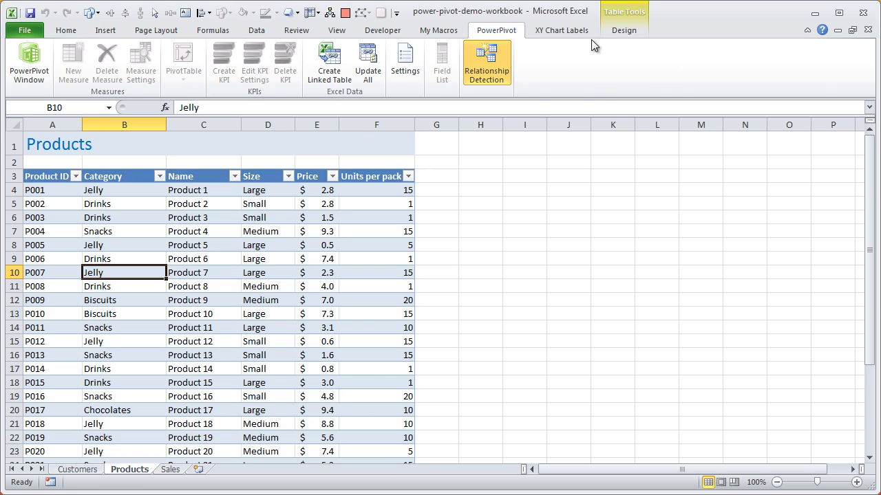
left_click(640, 31)
left_click(71, 300)
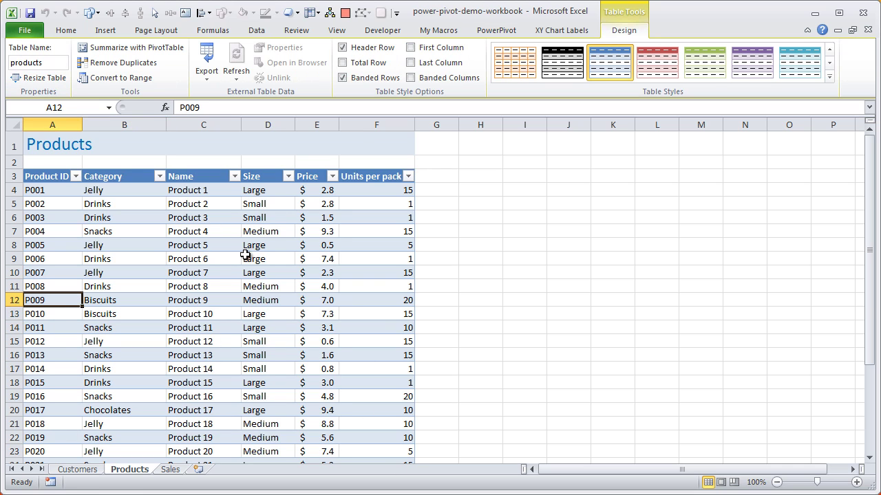
Add the products table from the Products sheet to PowerPivot as a linked table
left_click(494, 35)
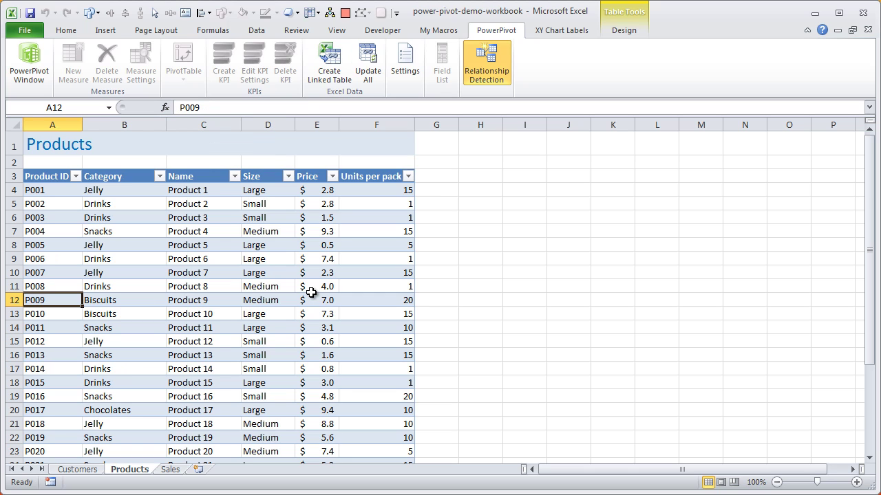
scroll(281, 231, "down", 7)
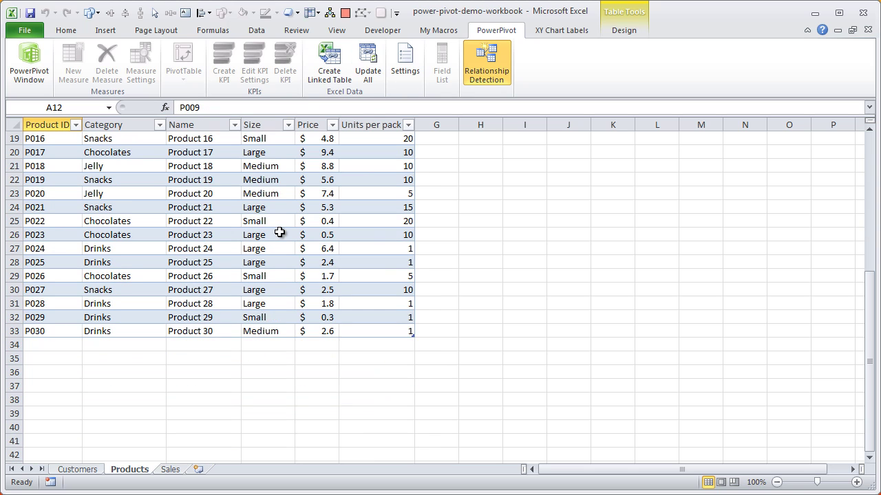
left_click_drag(46, 300, 361, 300)
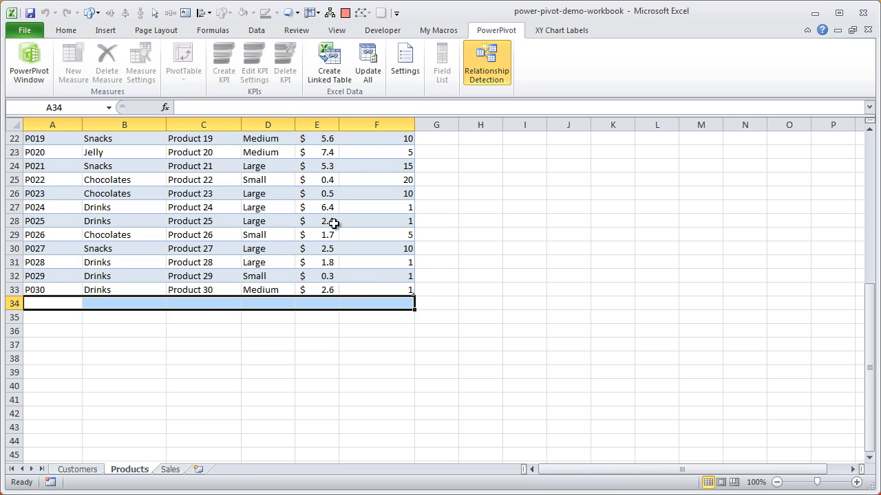
left_click(330, 233)
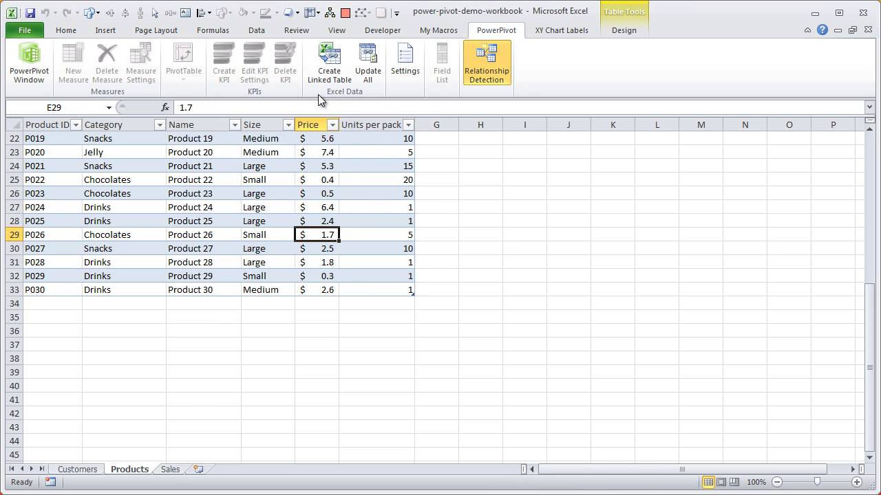
left_click(321, 76)
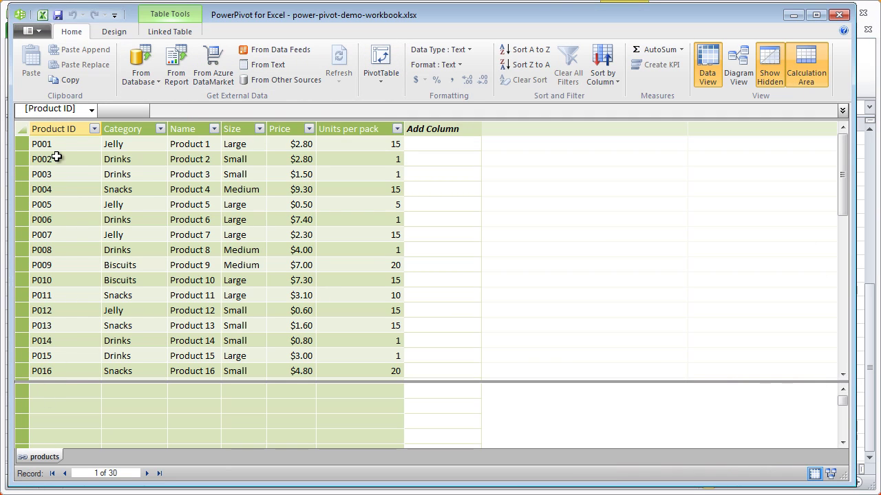
Look through the products records in PowerPivot and narrow its window so the Excel sheet shows beside it, selecting Product ID P014
left_click_drag(58, 158, 348, 321)
scroll(348, 295, "down", 5)
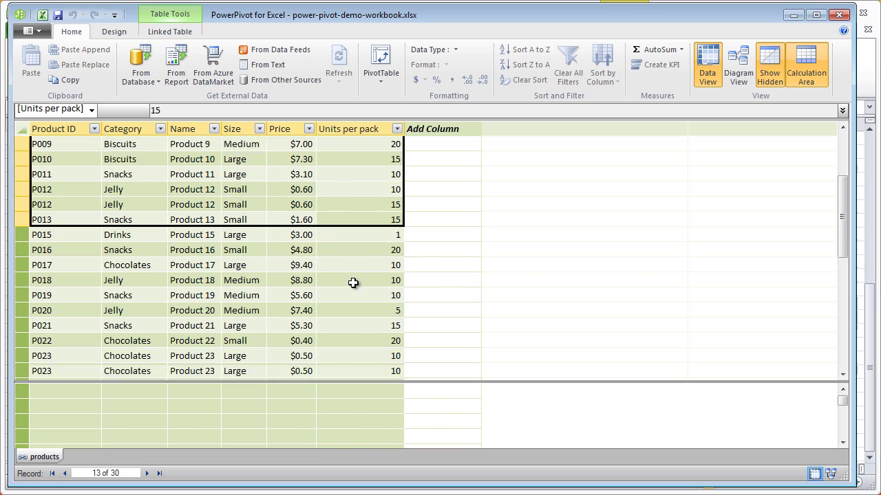
scroll(335, 289, "down", 2)
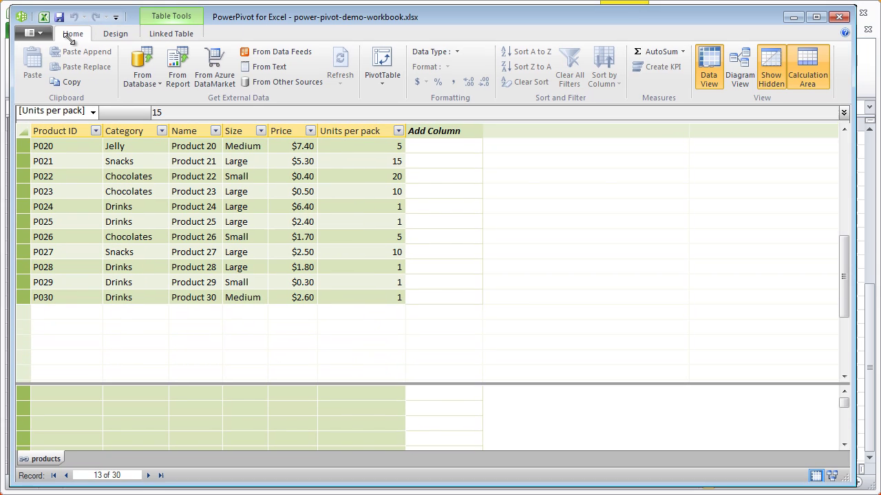
left_click_drag(8, 4, 167, 1)
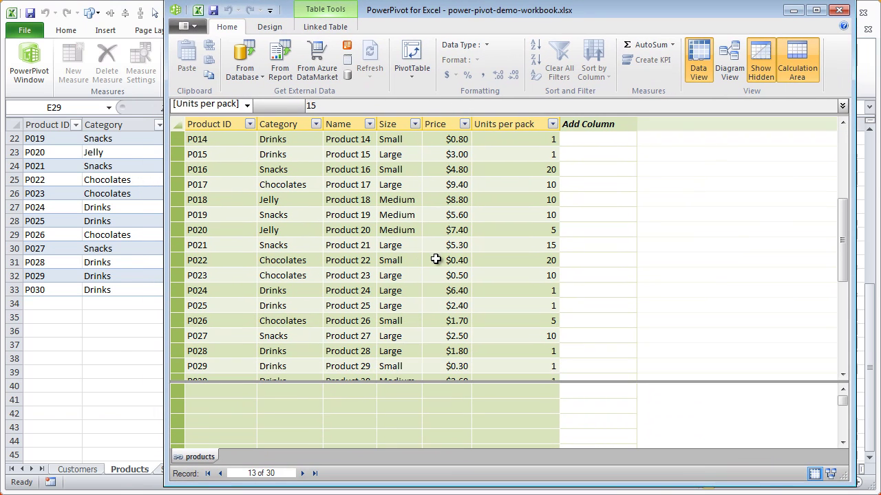
left_click(206, 142)
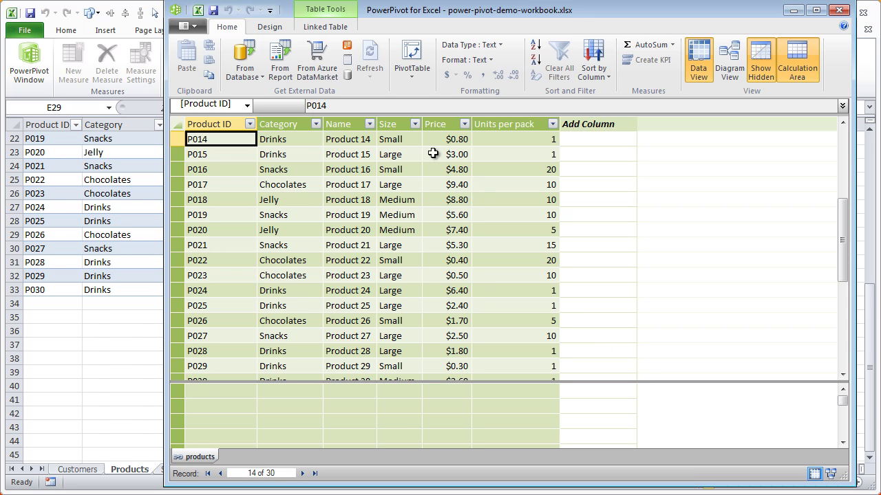
Switch to Excel's Customers sheet and add its customer table to PowerPivot as a linked table
left_click(79, 472)
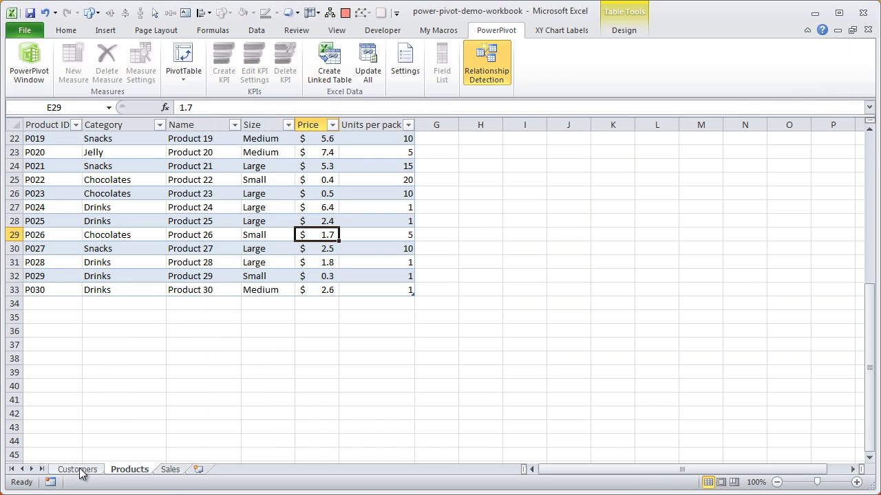
left_click(79, 472)
left_click(126, 340)
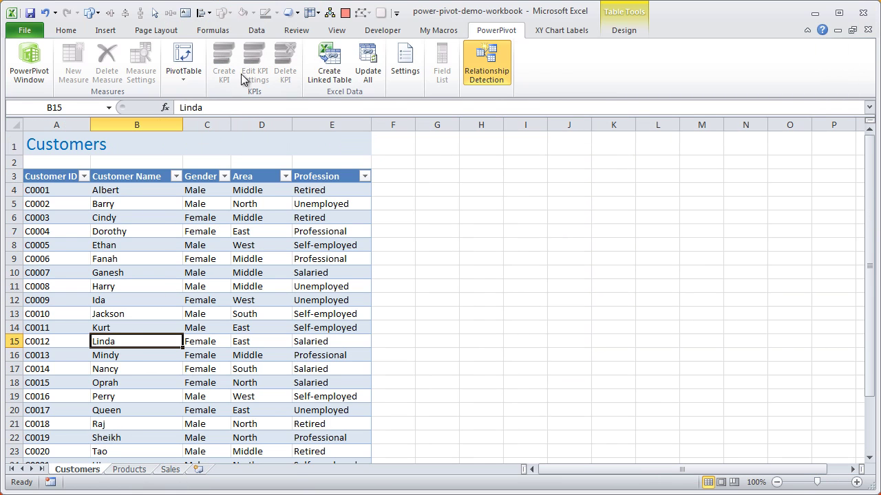
left_click(173, 243)
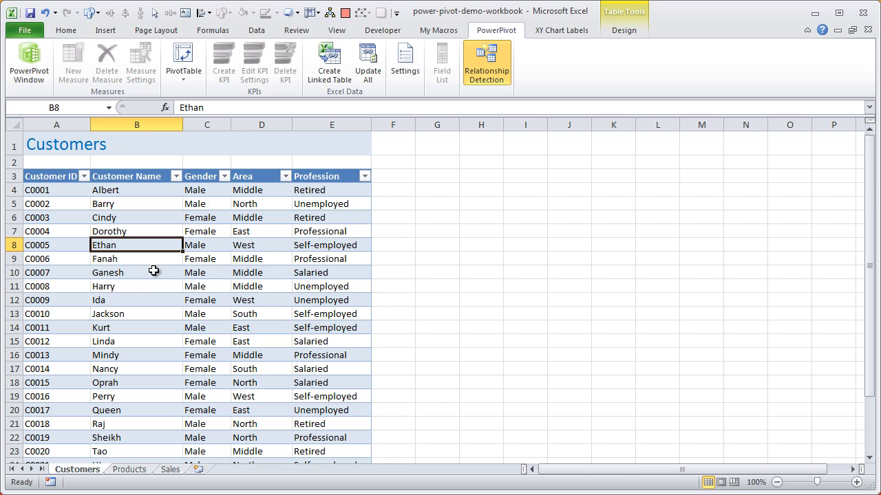
left_click(333, 71)
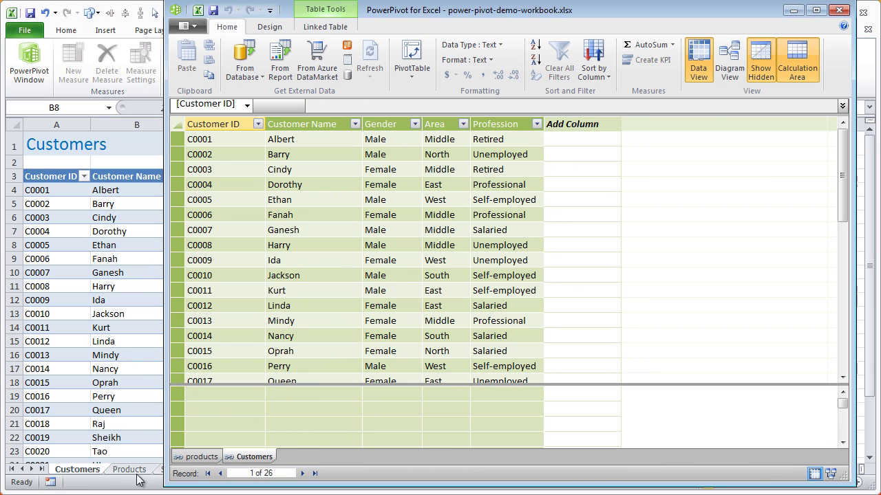
Return to Excel's Sales sheet and add the sales table to PowerPivot as a linked table
left_click(157, 478)
left_click(165, 471)
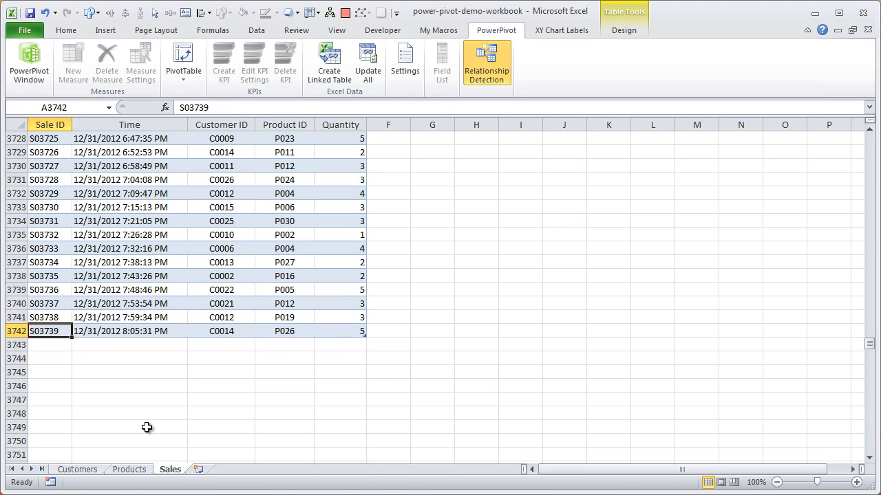
left_click(122, 211)
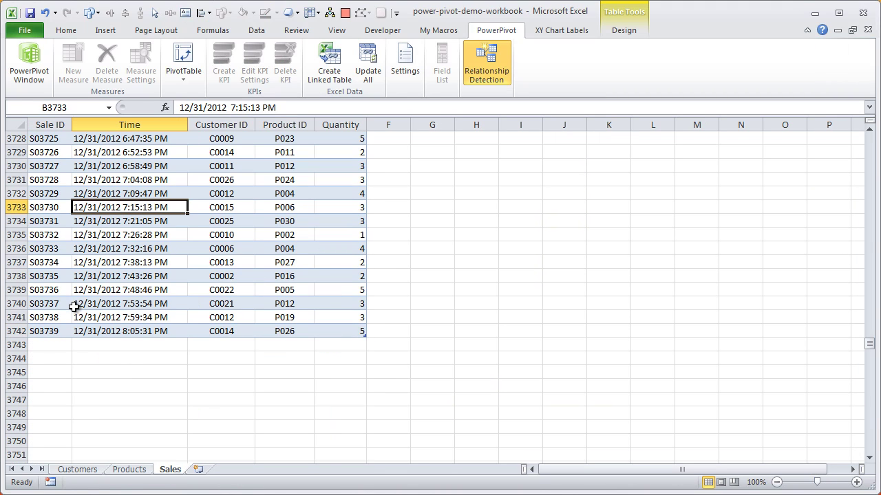
scroll(177, 293, "up", 20)
scroll(177, 296, "up", 20)
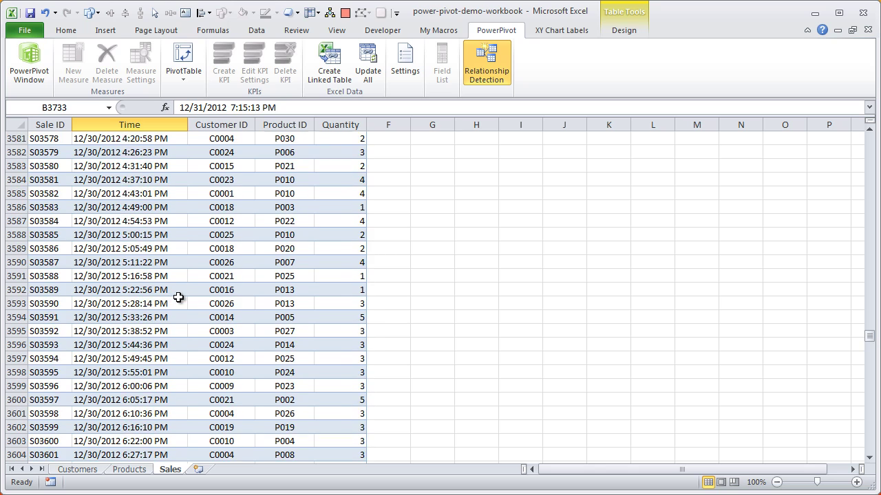
left_click(329, 66)
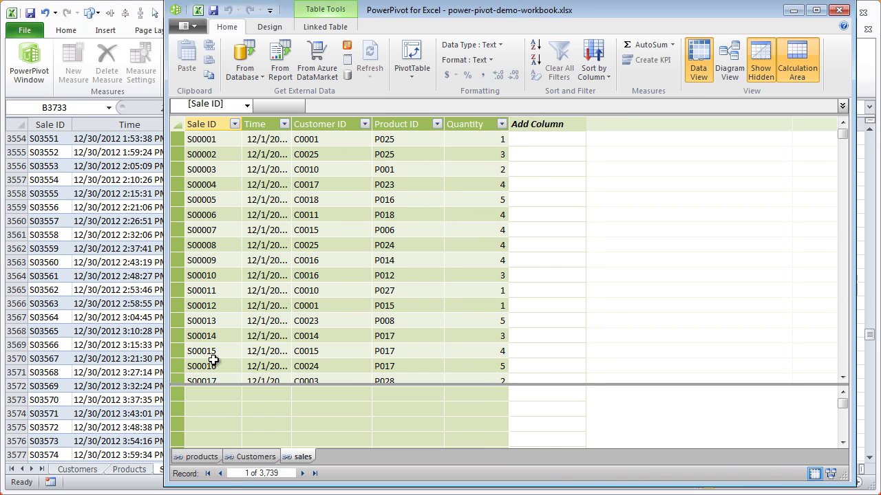
Compare the Products, Customers and Sales sheets in Excel with the three corresponding linked tables in PowerPivot
left_click(73, 471)
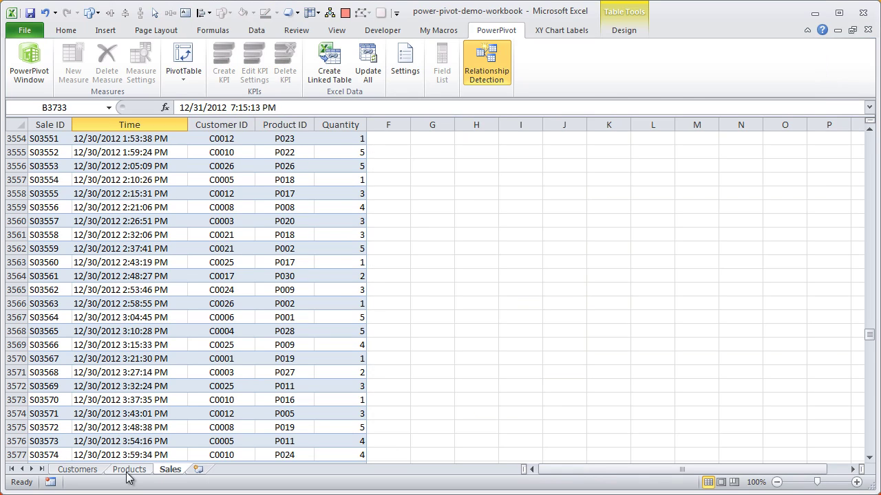
left_click(128, 472)
left_click(82, 472)
left_click(170, 471)
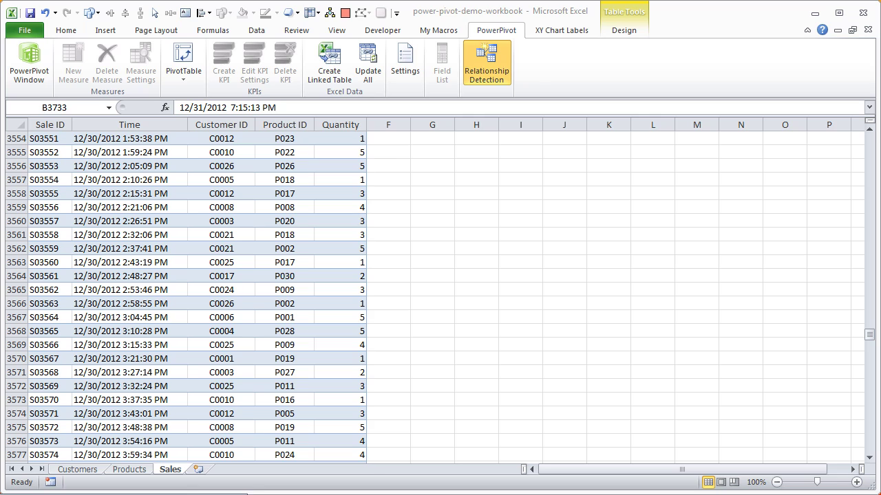
key("alt+Tab")
left_click(202, 457)
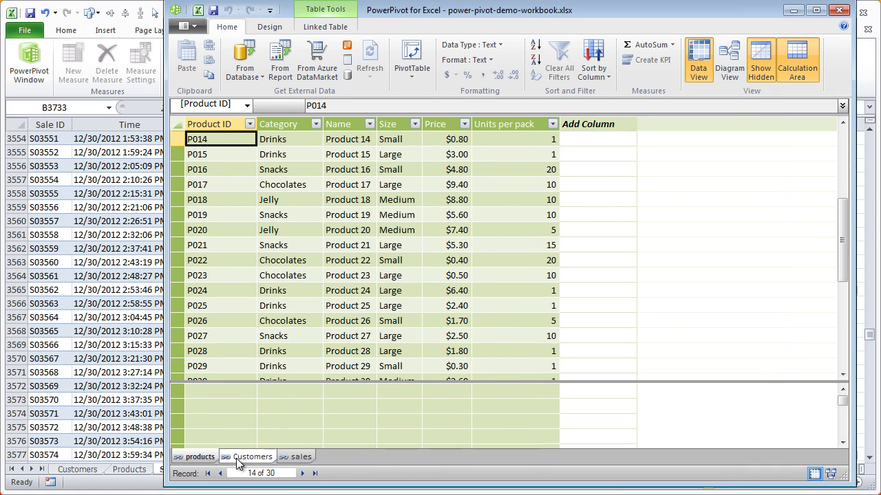
left_click(253, 457)
left_click(301, 457)
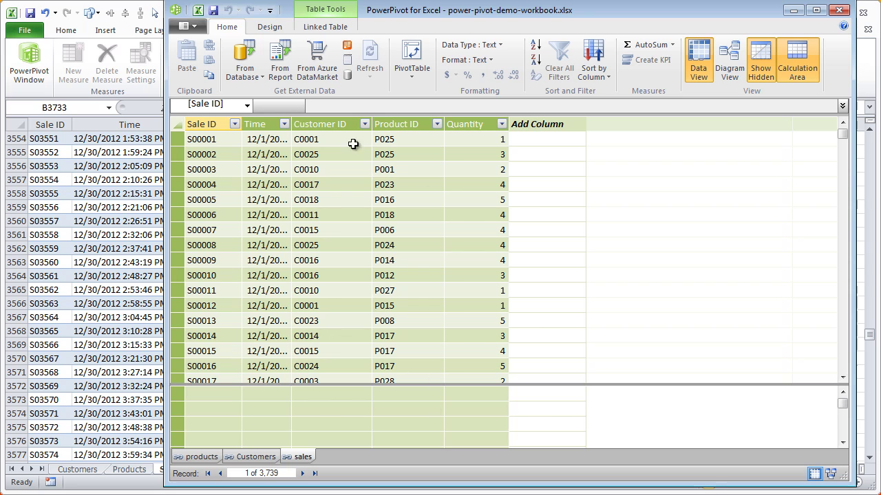
Examine how the sales table's Customer ID and Product ID columns correspond to the Customers and products tables
left_click(346, 118)
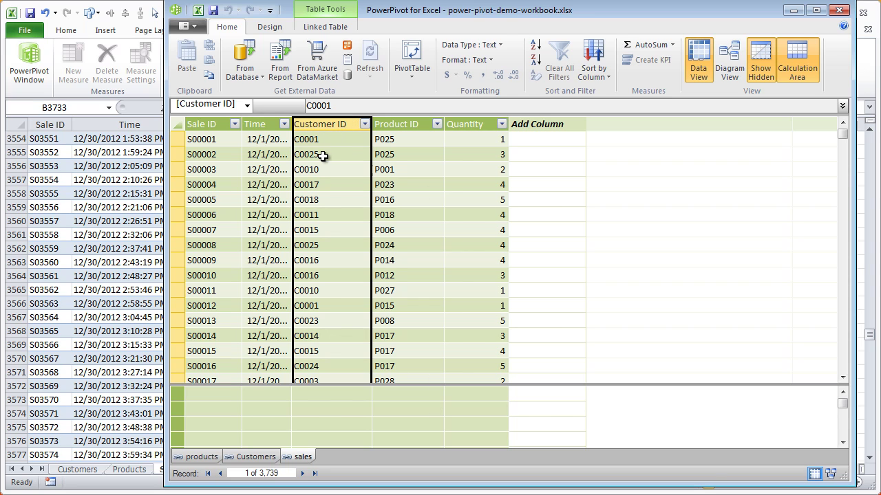
left_click(252, 457)
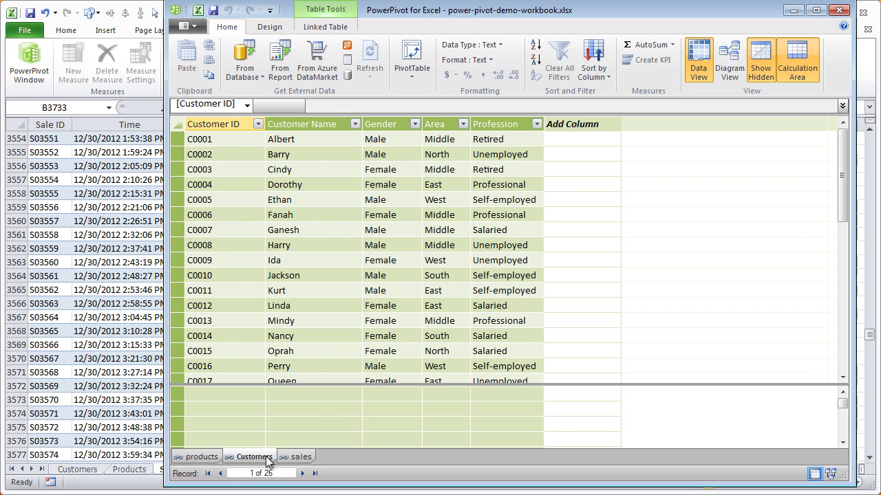
left_click(301, 457)
left_click(417, 123)
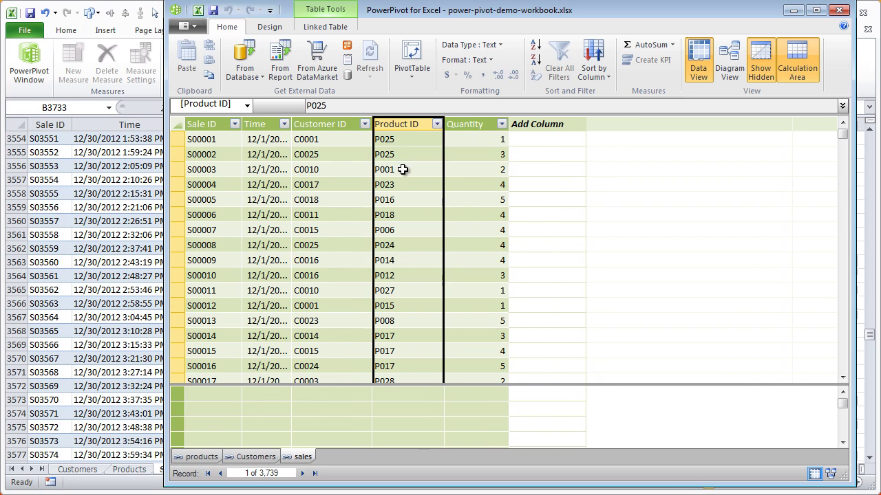
left_click(200, 456)
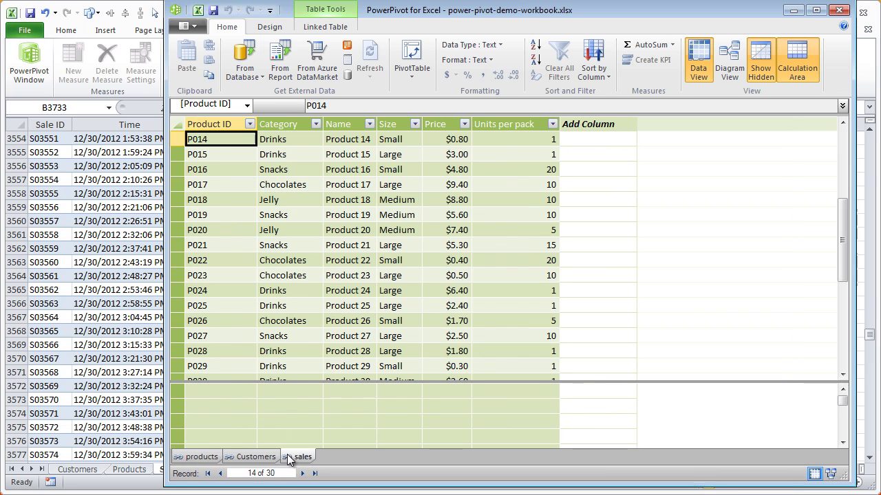
left_click(298, 457)
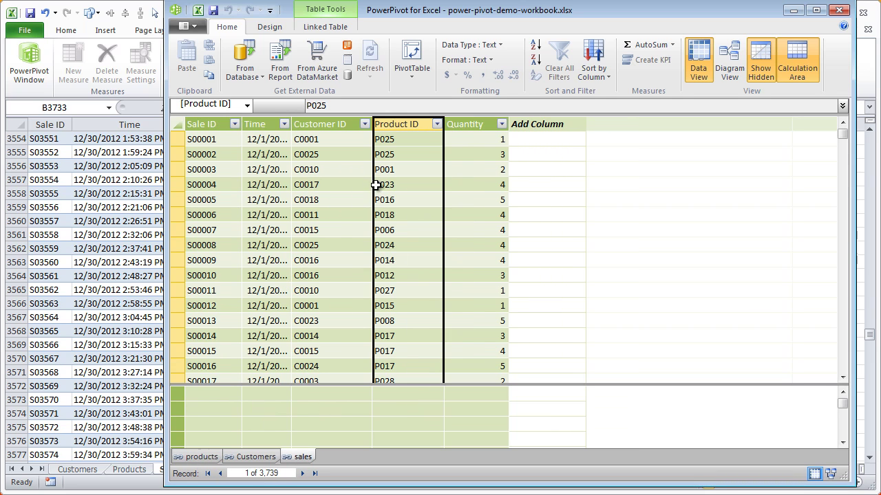
Show the data model as a diagram and place the sales table below and between products and Customers
left_click(721, 66)
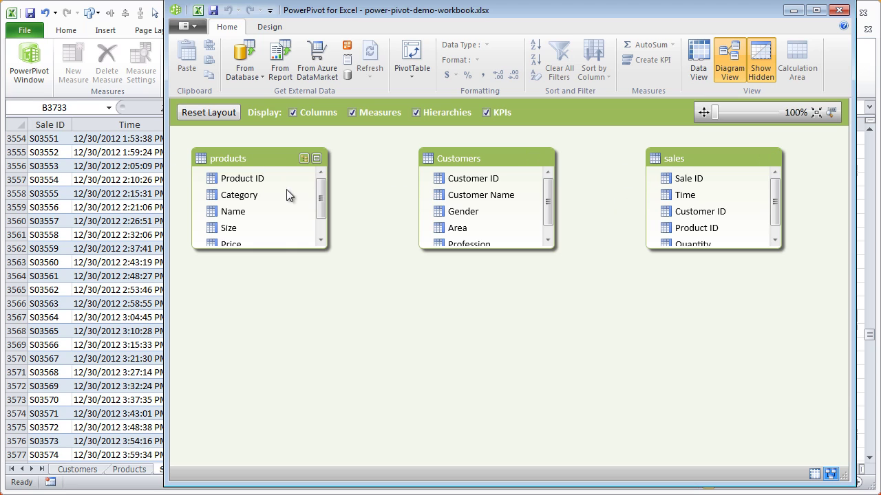
left_click_drag(724, 161, 387, 308)
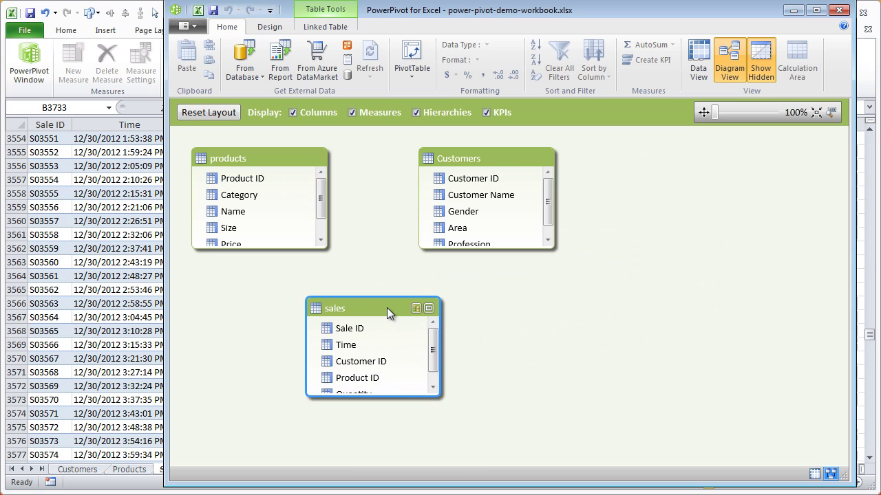
Relate Product ID in products to Product ID in sales, and Customer ID in Customers to Customer ID in sales
left_click(258, 180)
left_click_drag(264, 186, 348, 382)
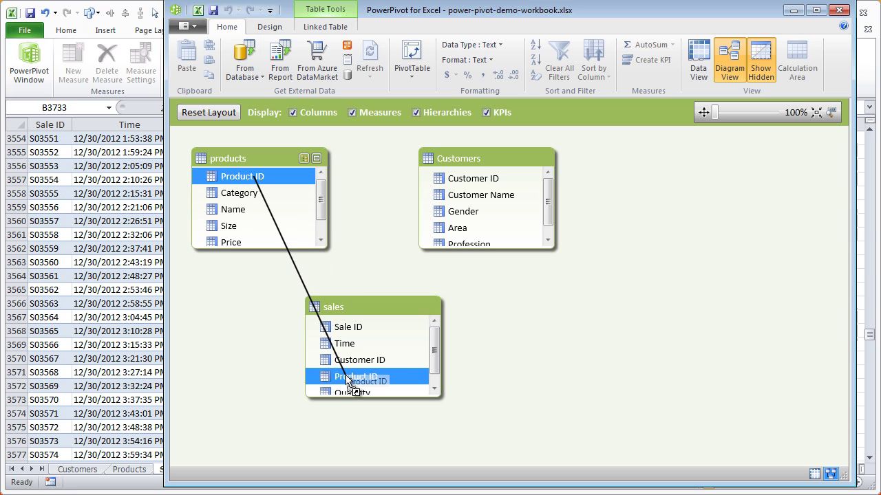
left_click_drag(347, 381, 348, 380)
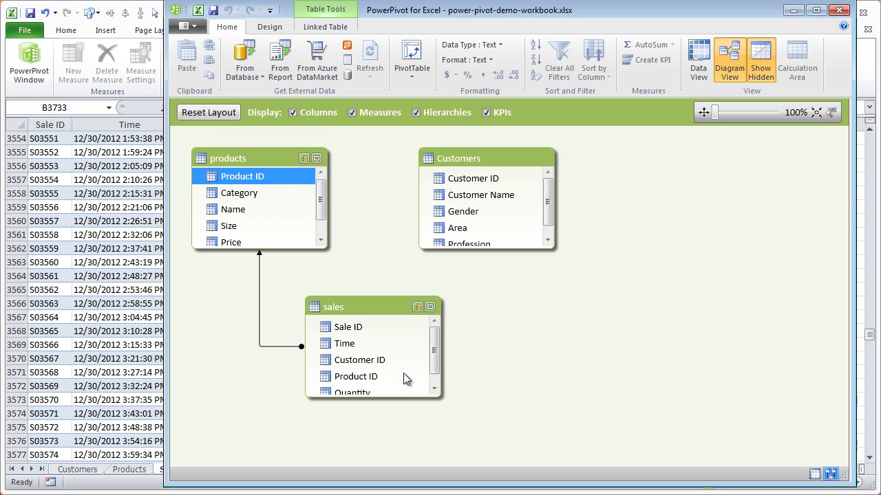
left_click_drag(482, 178, 365, 364)
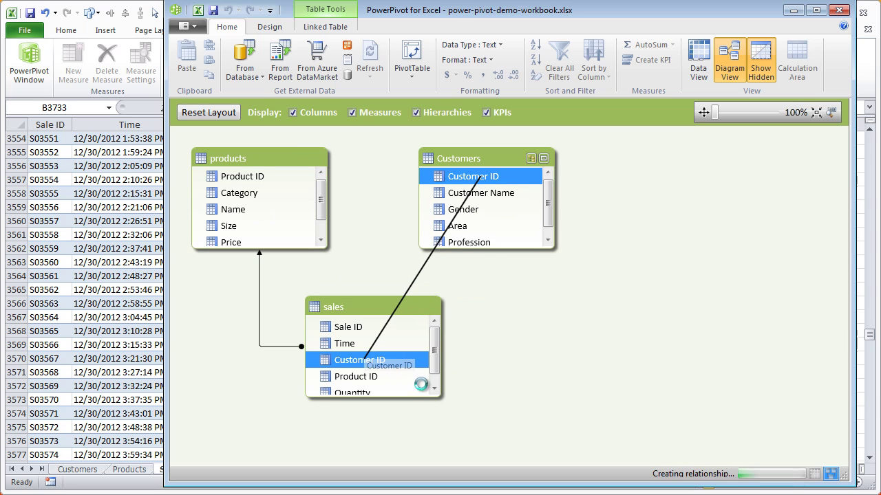
Review the settings of the products–sales relationship, accept them as they are and return to the data view
left_click(261, 268)
right_click(260, 278)
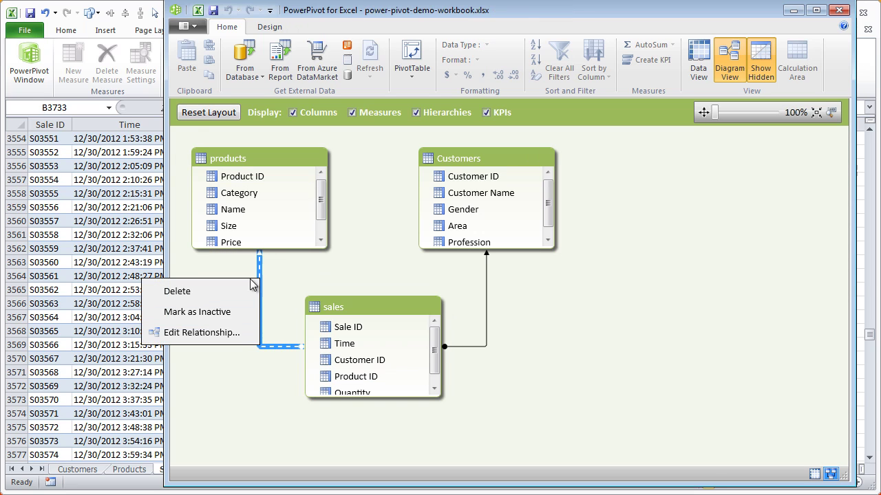
left_click(230, 333)
left_click_drag(330, 96, 479, 60)
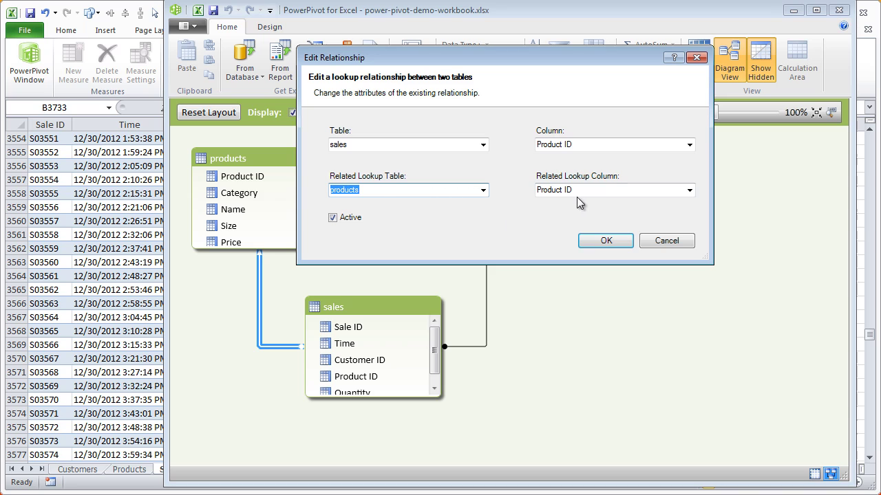
left_click(627, 246)
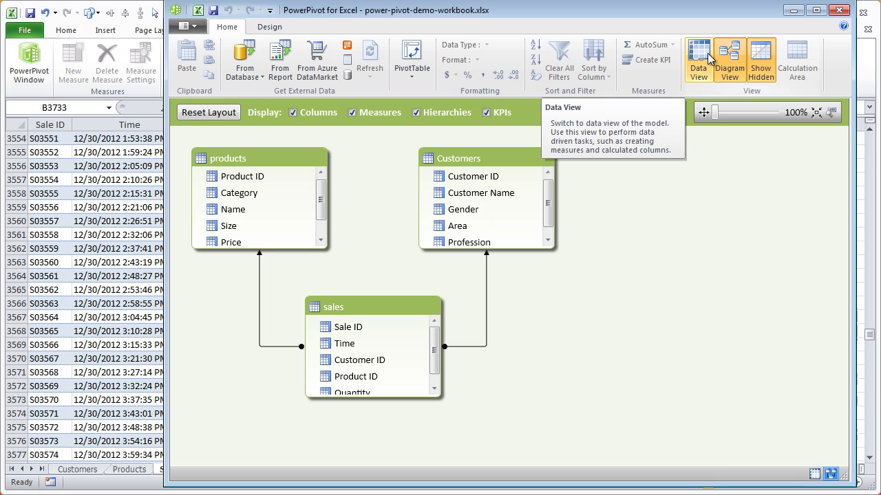
left_click(708, 53)
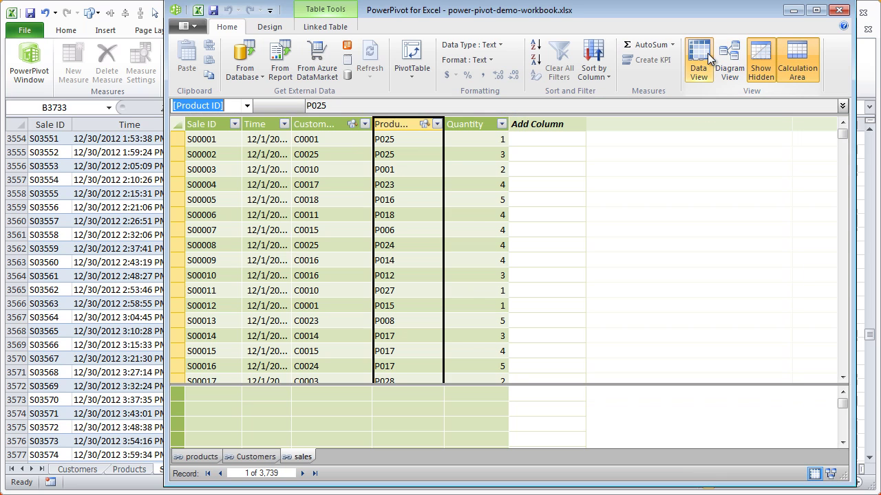
Insert a PivotTable based on the related tables on a new worksheet
left_click(402, 137)
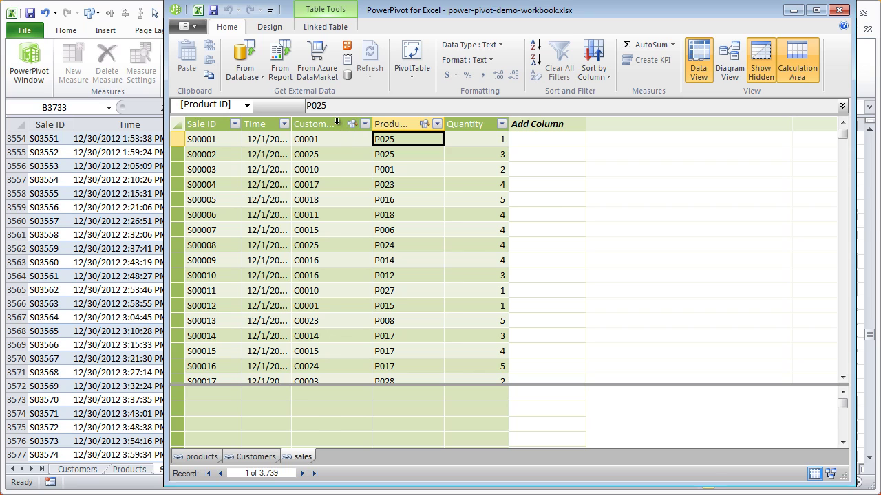
mouse_move(349, 123)
mouse_move(401, 128)
left_click(409, 77)
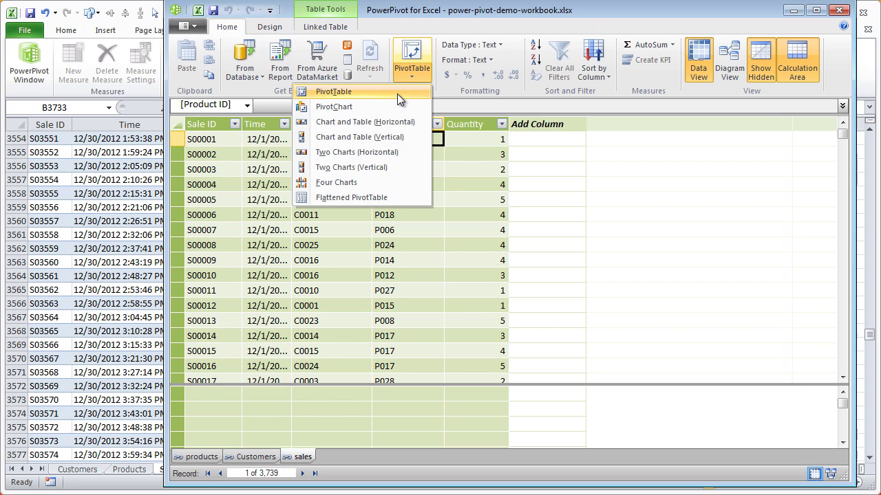
left_click(397, 94)
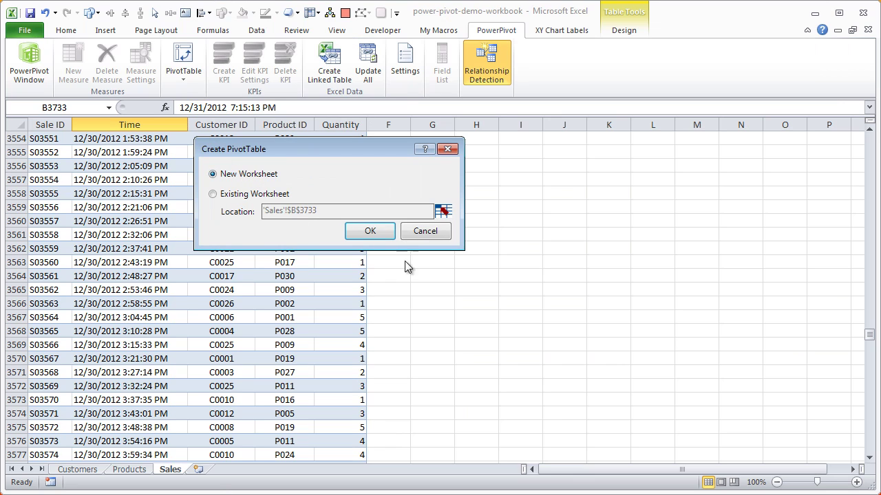
left_click(372, 232)
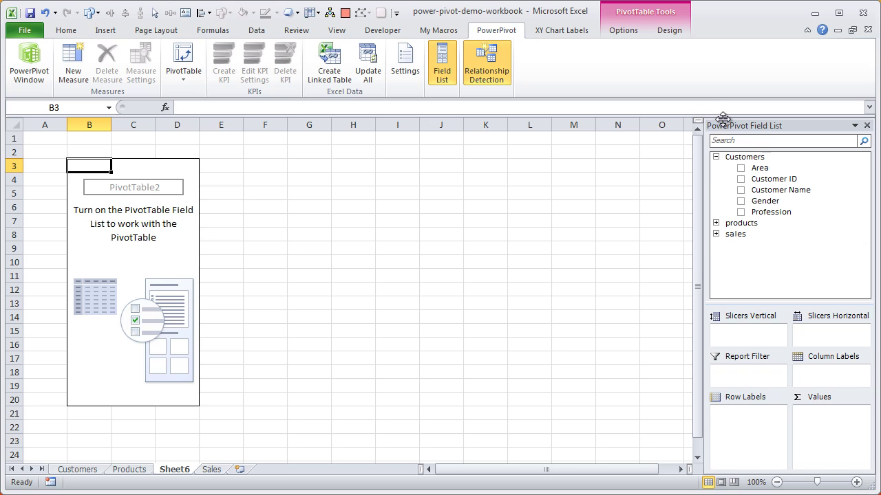
Collapse the ribbon, then undock and enlarge the PowerPivot field list and place it beside the empty PivotTable
left_click(805, 31)
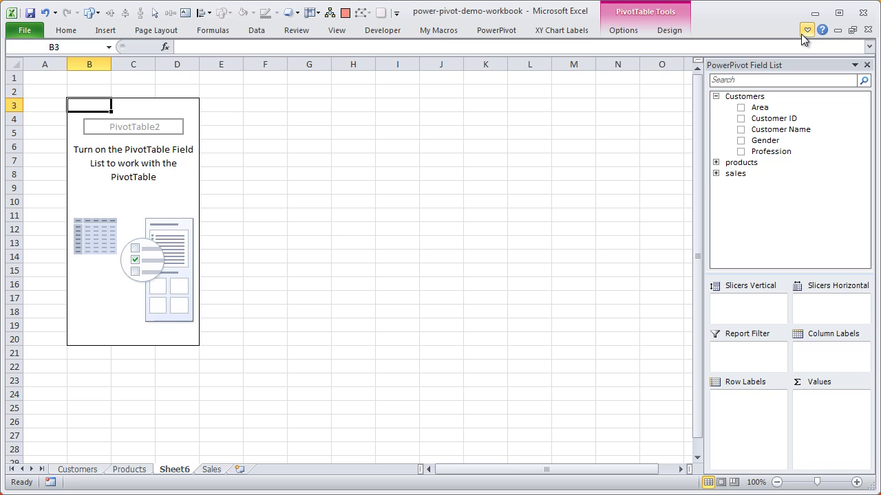
left_click_drag(764, 62, 495, 59)
left_click_drag(598, 286, 715, 451)
left_click_drag(507, 68, 347, 56)
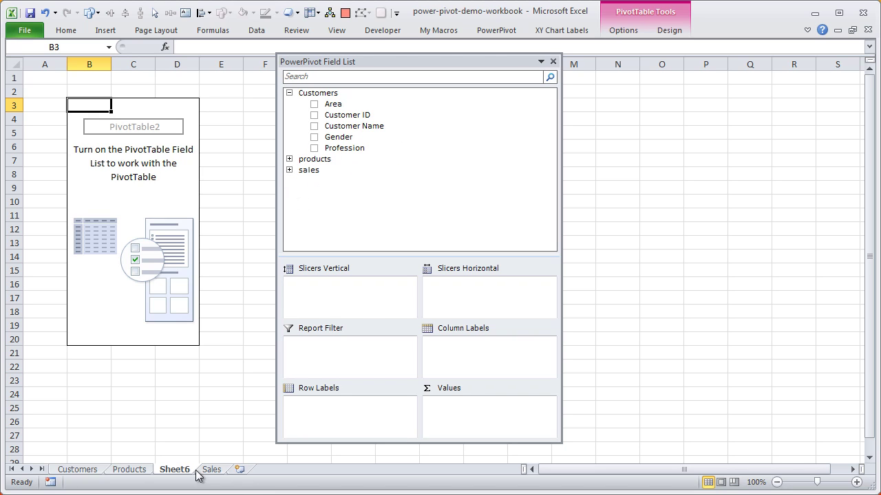
Expand the products and sales tables in the field list and enlarge the field area until every field fits
left_click(289, 170)
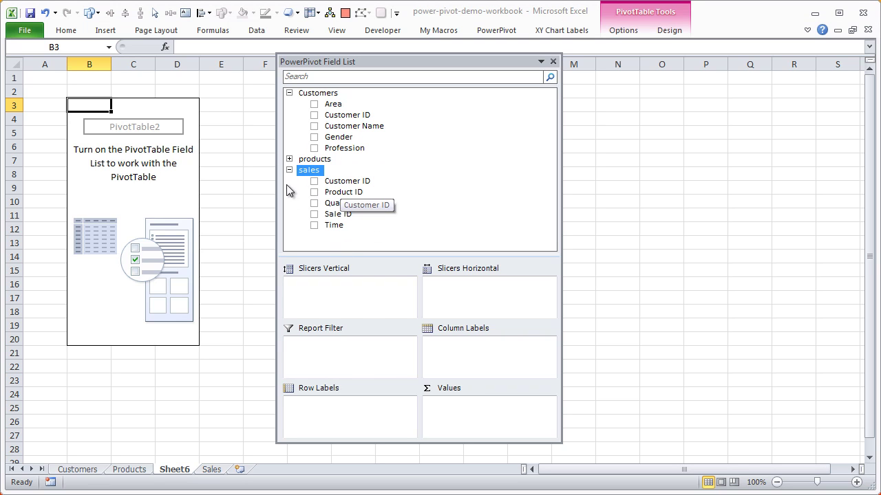
left_click(289, 171)
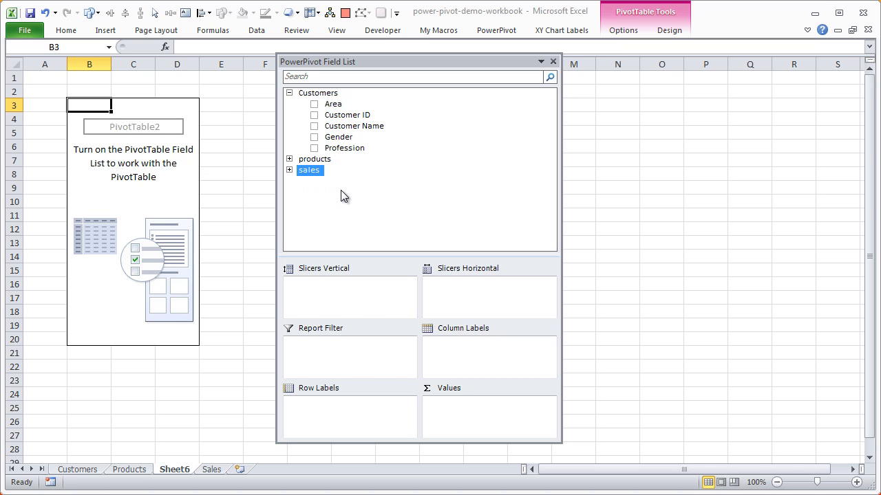
left_click(289, 159)
left_click(289, 236)
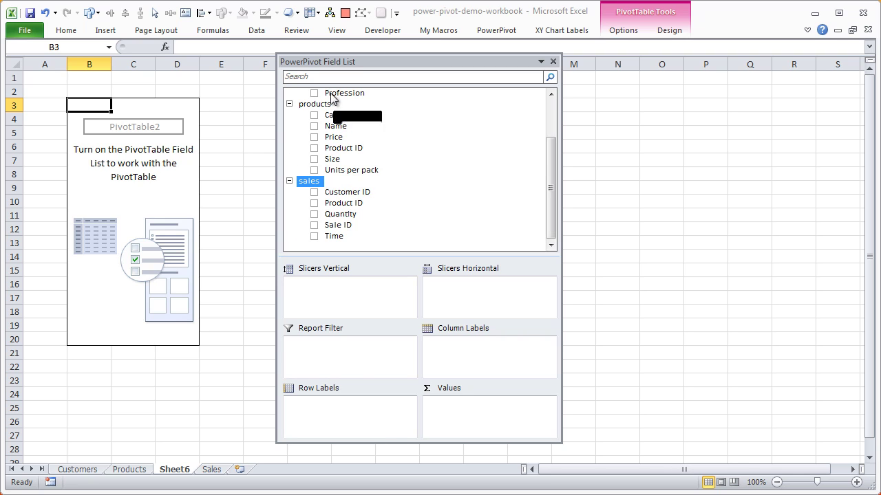
scroll(347, 154, "up", 2)
scroll(331, 220, "down", 2)
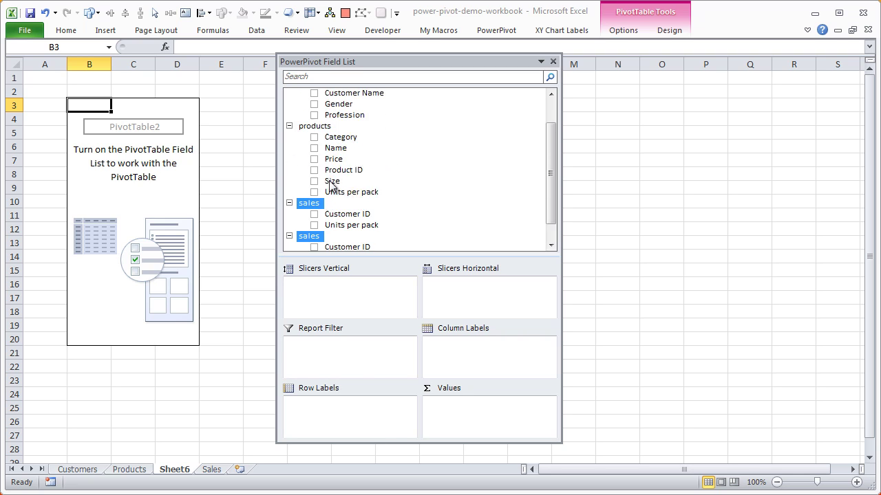
scroll(355, 186, "up", 2)
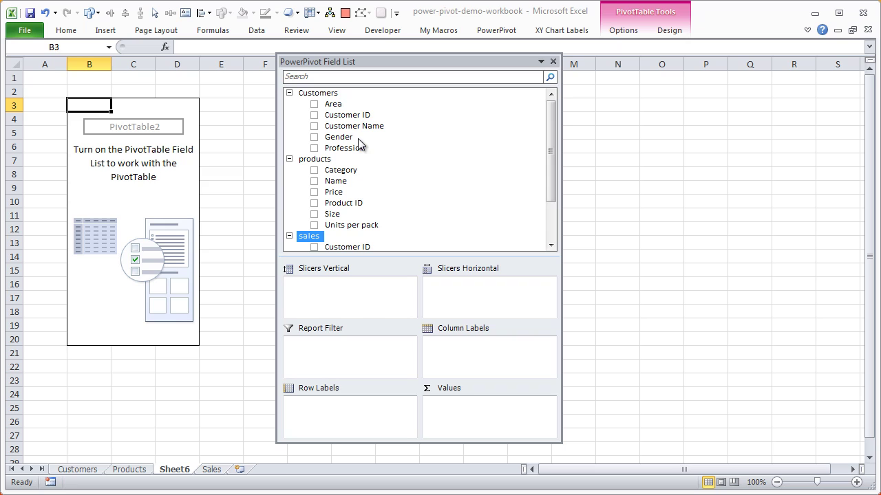
scroll(378, 162, "down", 2)
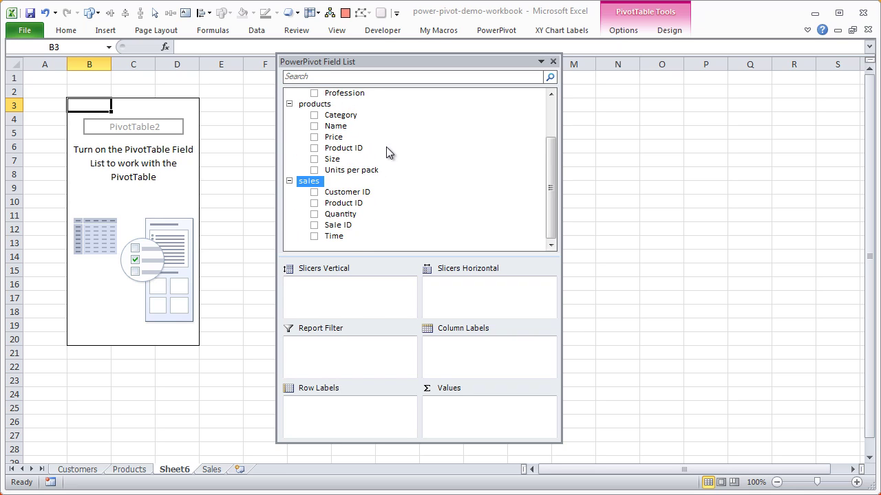
scroll(385, 149, "up", 2)
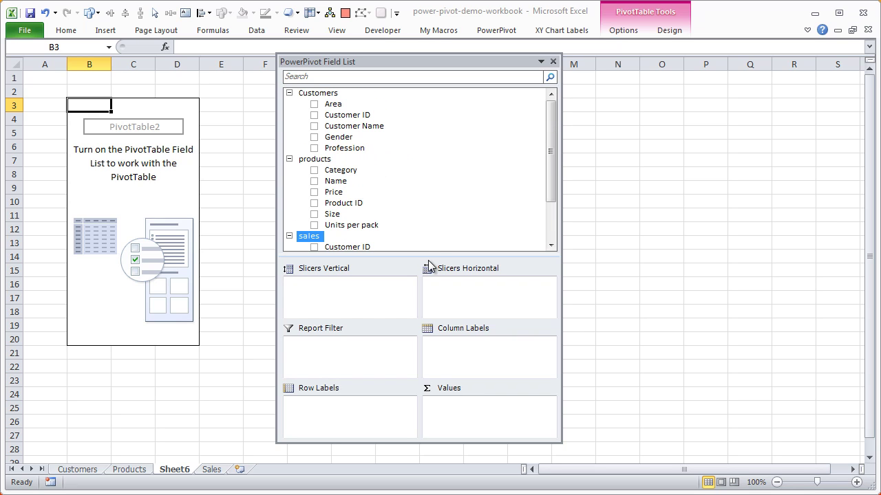
left_click_drag(430, 254, 469, 307)
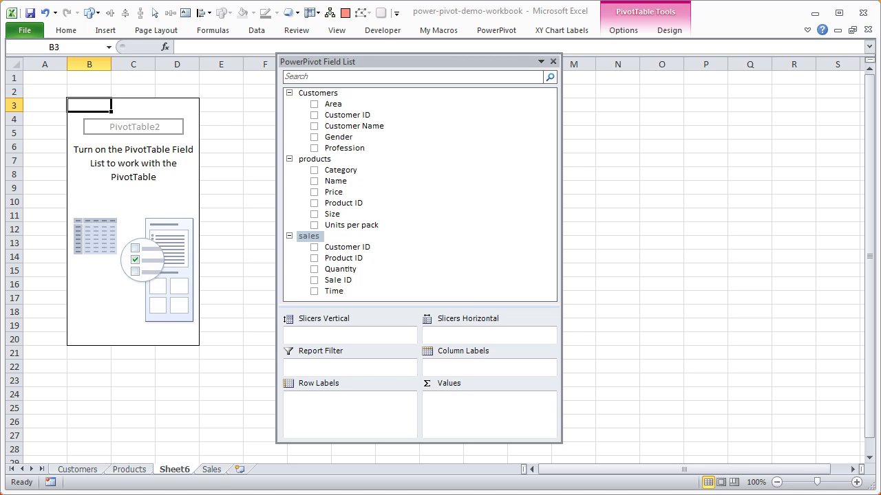
Check the Customer ID of the first record on the Sales sheet, and return to the PivotTable on Sheet6
left_click(211, 469)
scroll(225, 225, "down", 1)
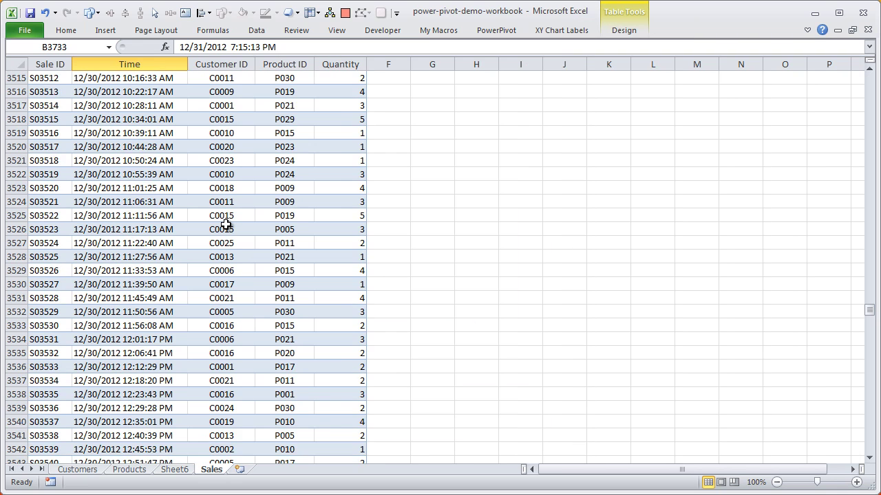
scroll(225, 225, "up", 20)
left_click_drag(869, 303, 870, 78)
left_click(215, 130)
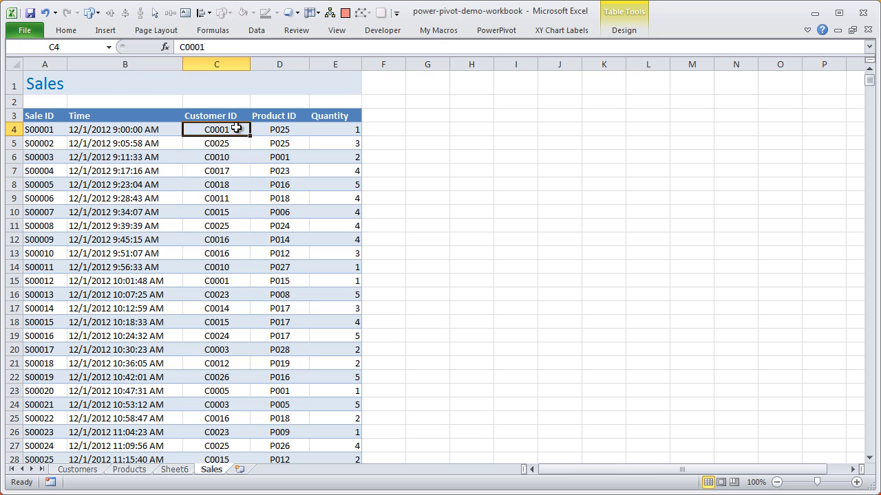
left_click(174, 469)
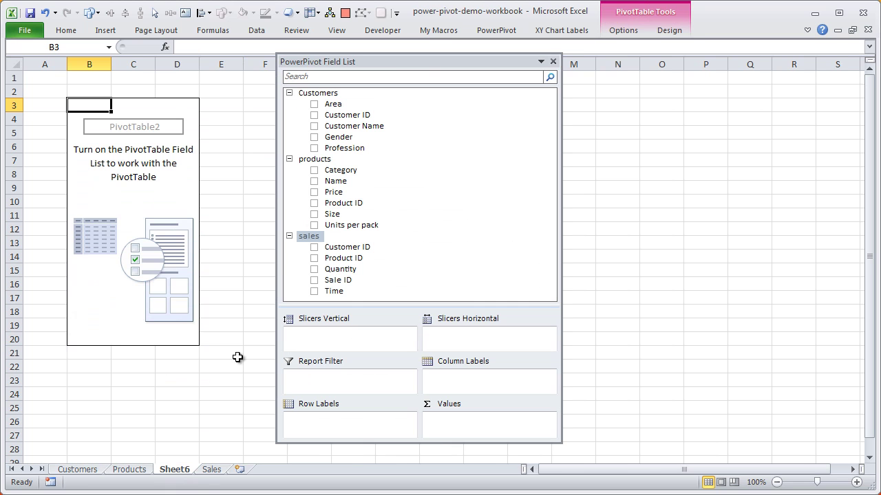
Summarize the sales Quantity by customer Gender as row labels and inspect the Female and Male values
left_click_drag(337, 137, 338, 421)
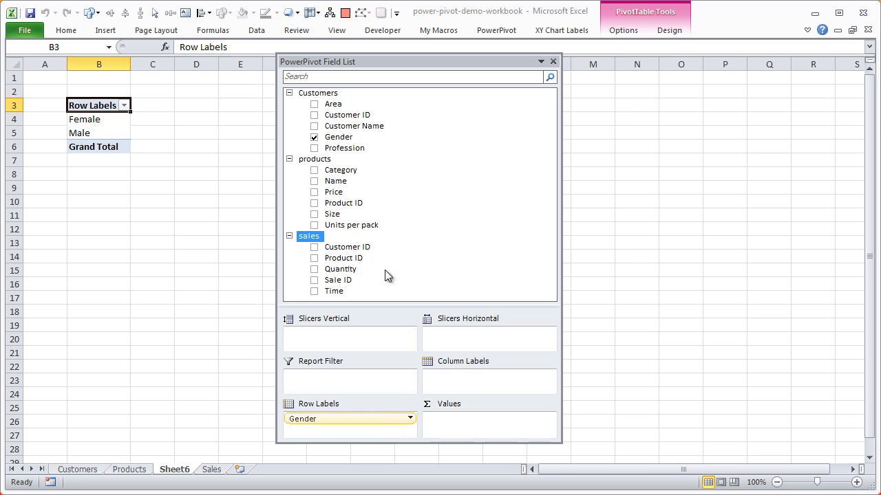
left_click_drag(341, 270, 469, 425)
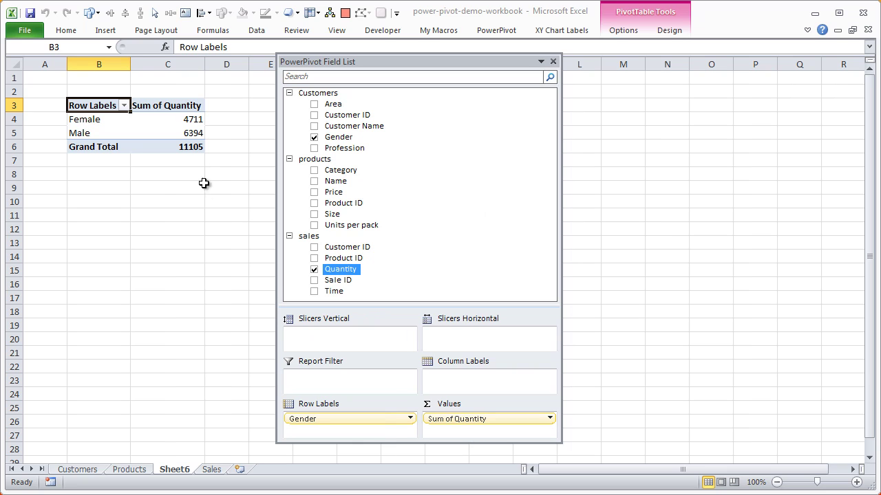
left_click(195, 123)
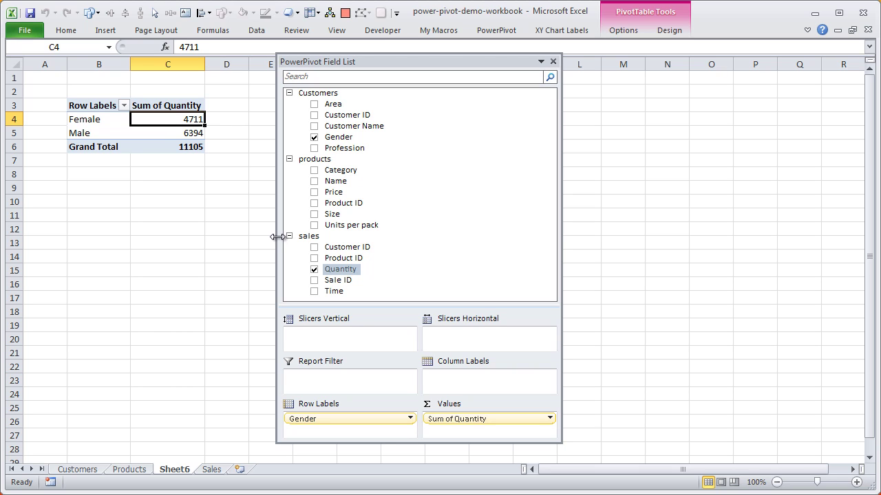
left_click(187, 133)
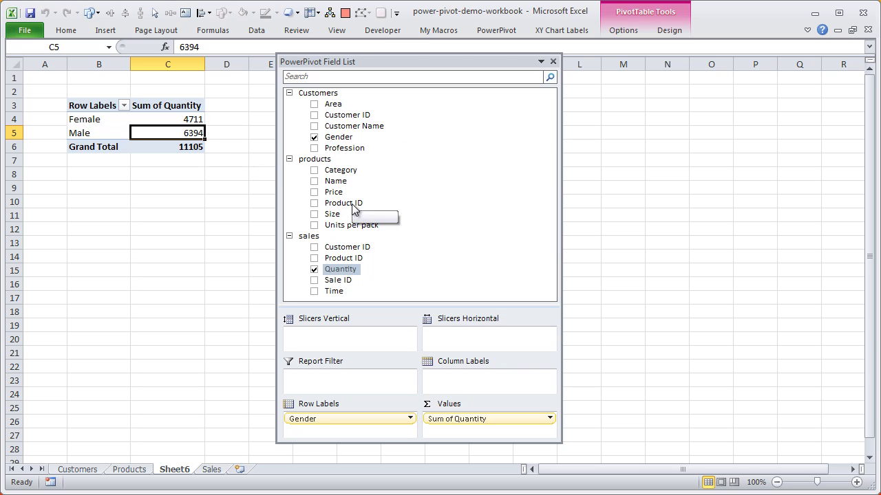
Break the quantities down by product Category as column labels and move the field list clear of the PivotTable
left_click_drag(345, 174, 459, 378)
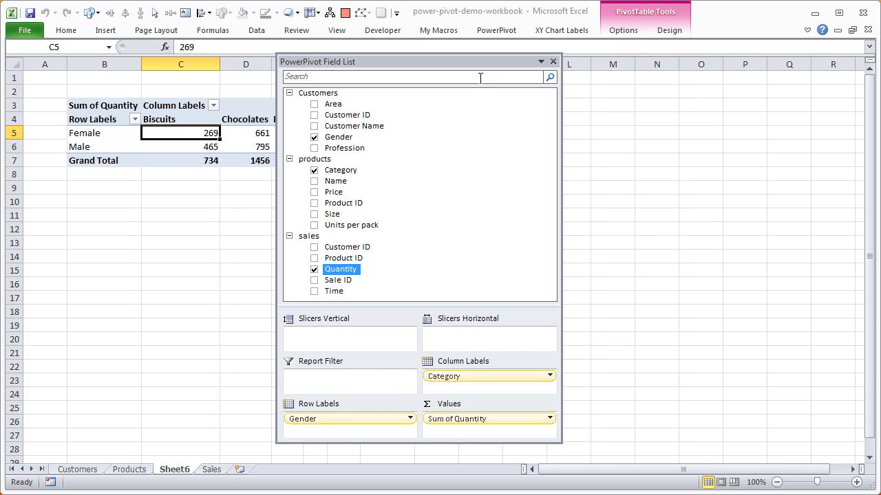
left_click_drag(483, 62, 691, 79)
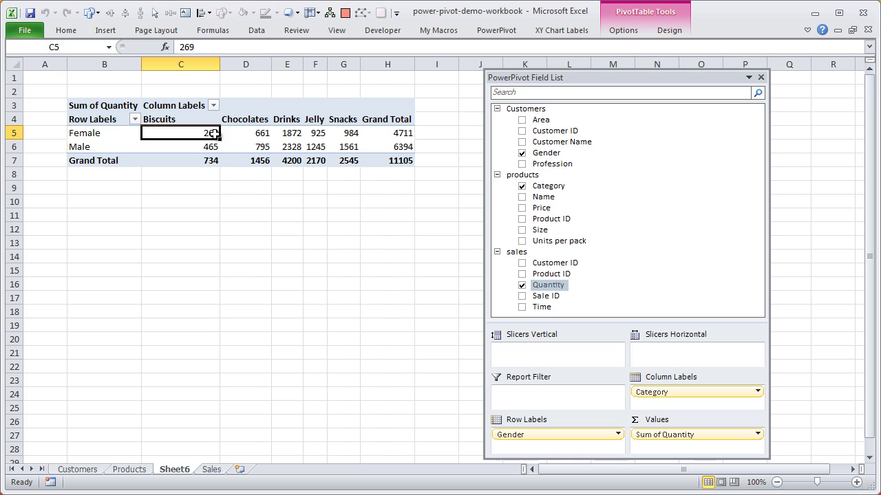
mouse_move(215, 136)
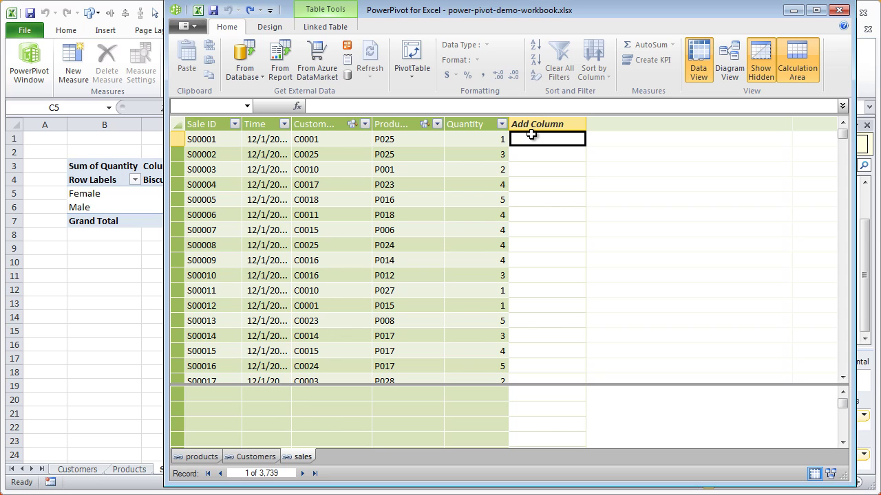
Add a calculated column to the sales table with the formula =RELATED(products[Price])
type("=")
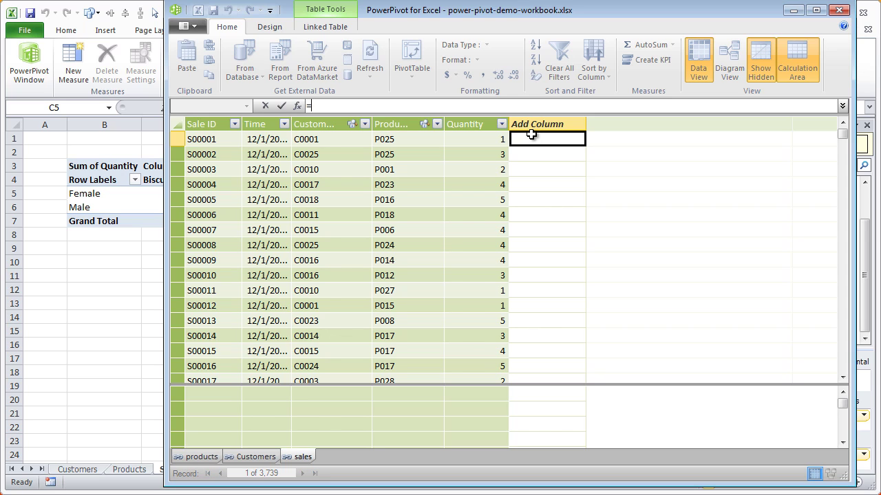
type("re")
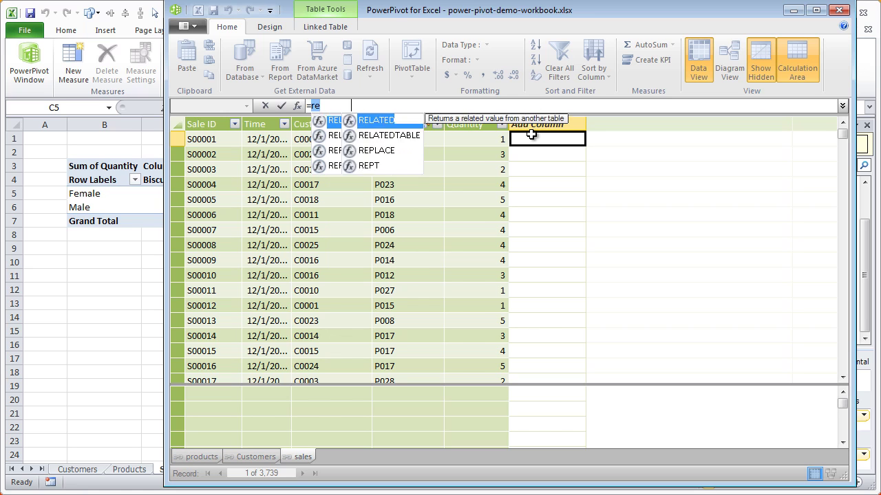
key("Tab")
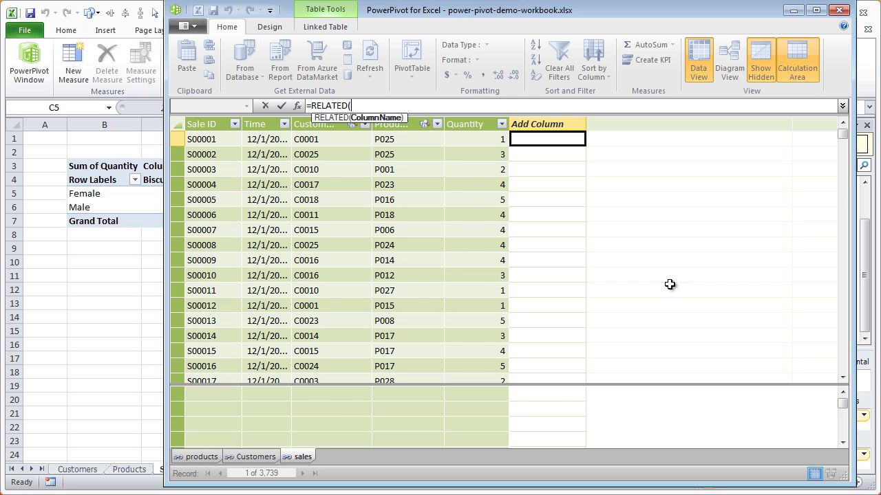
type("pr")
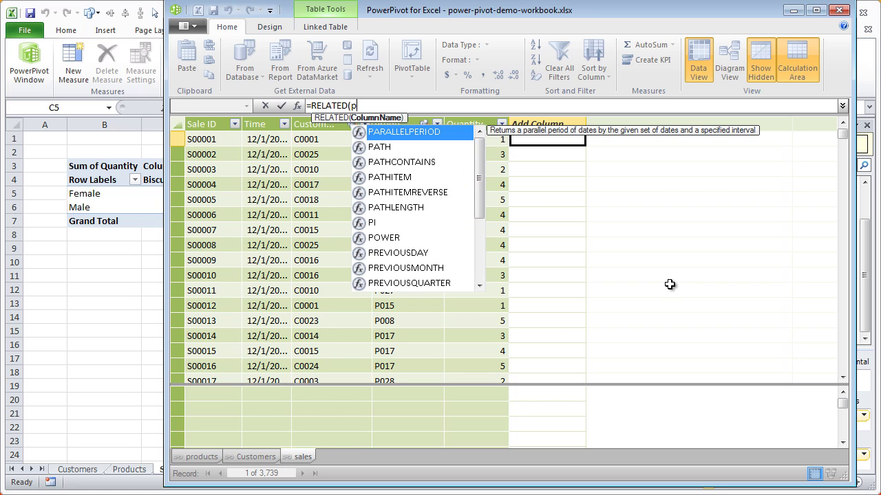
key("Down")
key("Down")
key("Down")
key("Down")
key("Down")
key("Down")
key("Down")
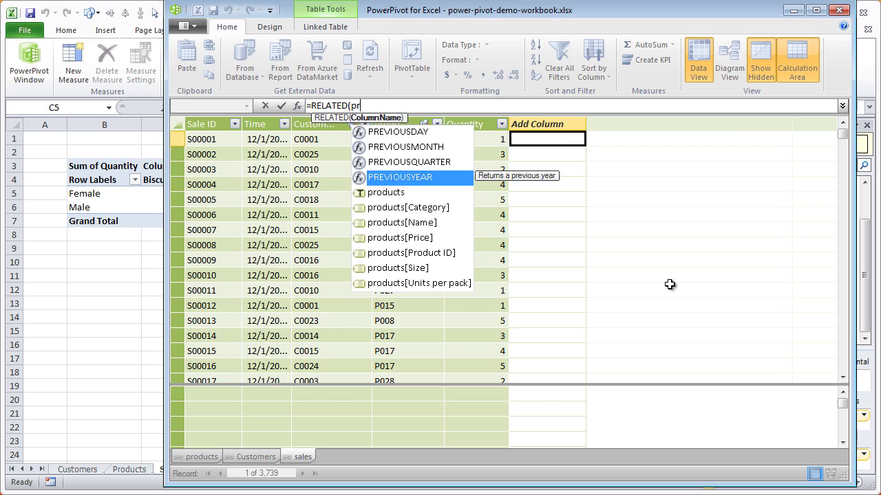
key("Tab")
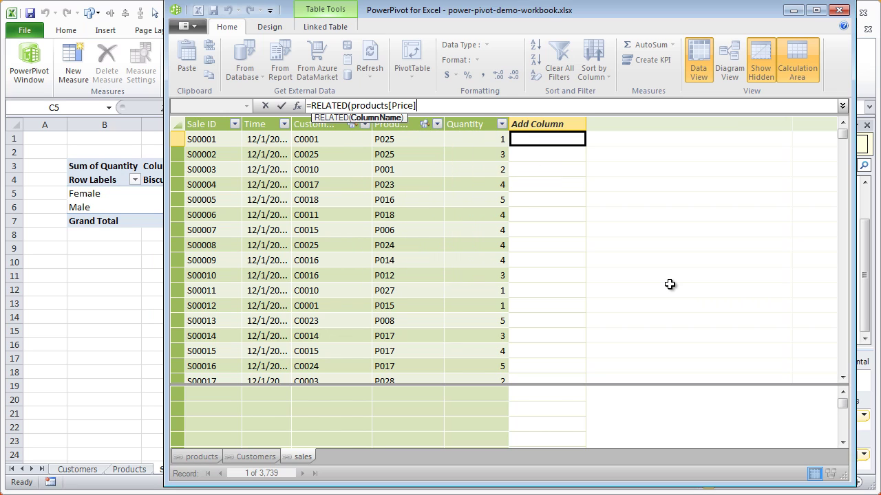
type(")")
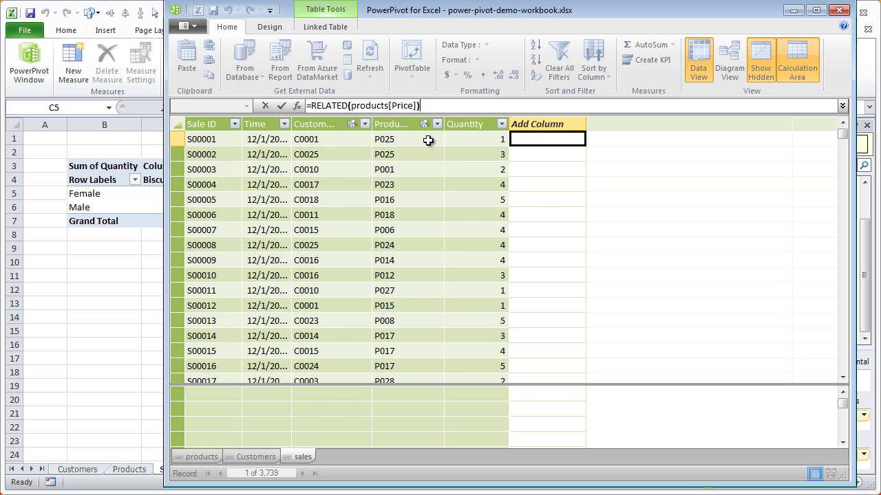
key("Return")
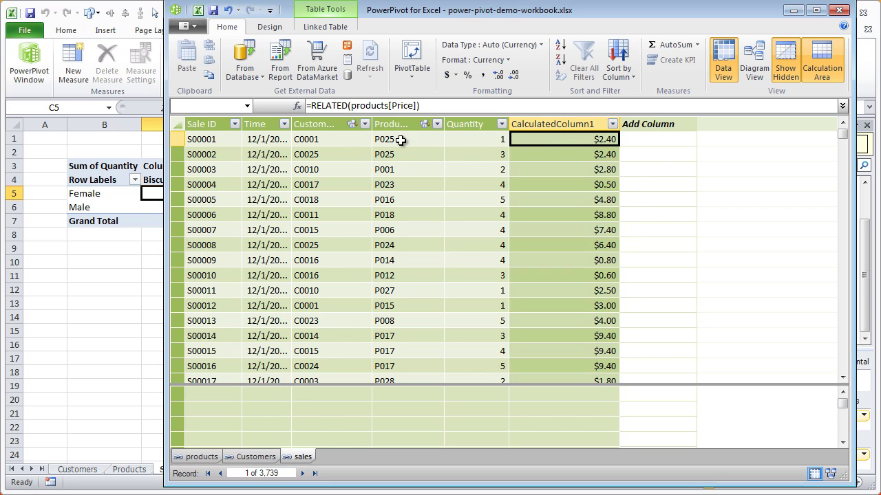
Rename the calculated price column in the sales table to Unit Price
left_click(562, 123)
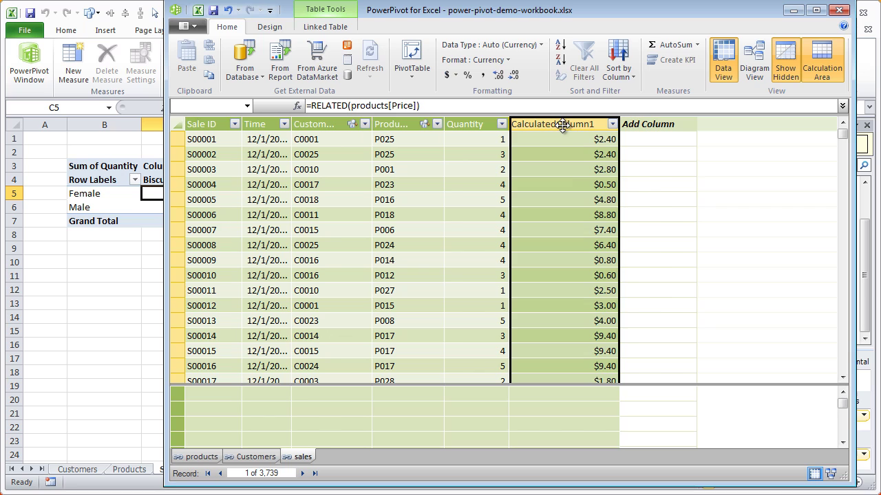
double_click(602, 124)
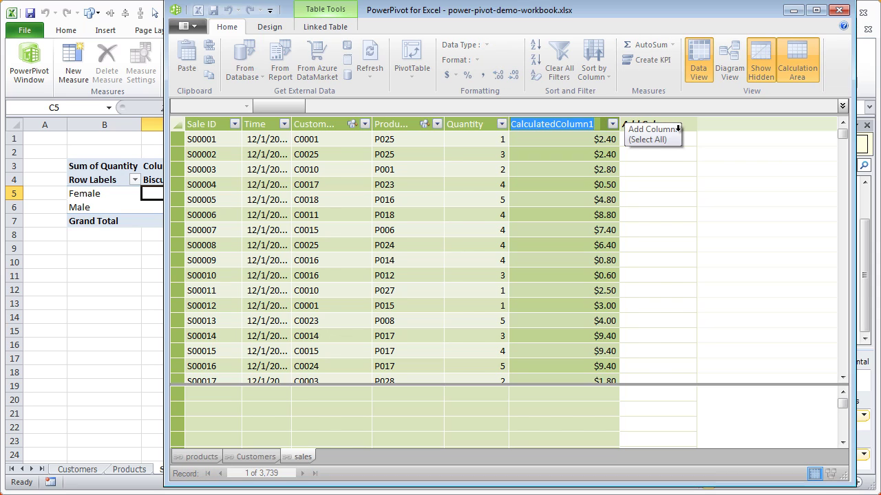
type("Unit")
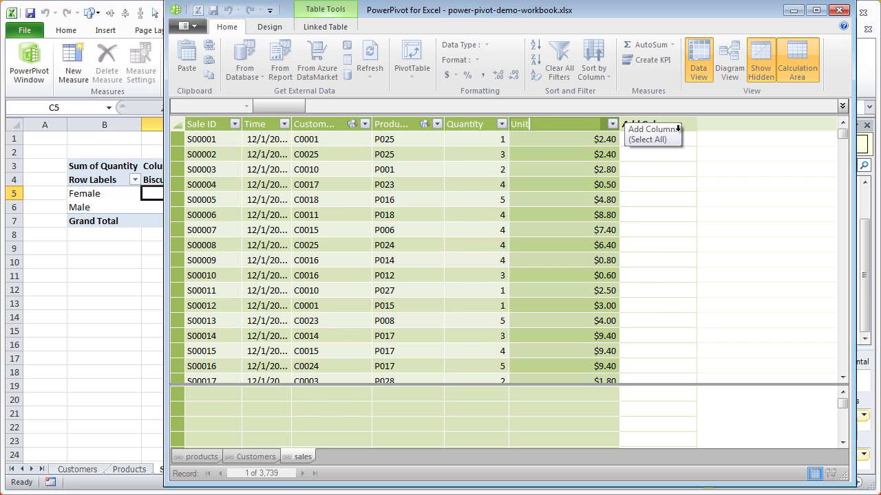
type(" Price")
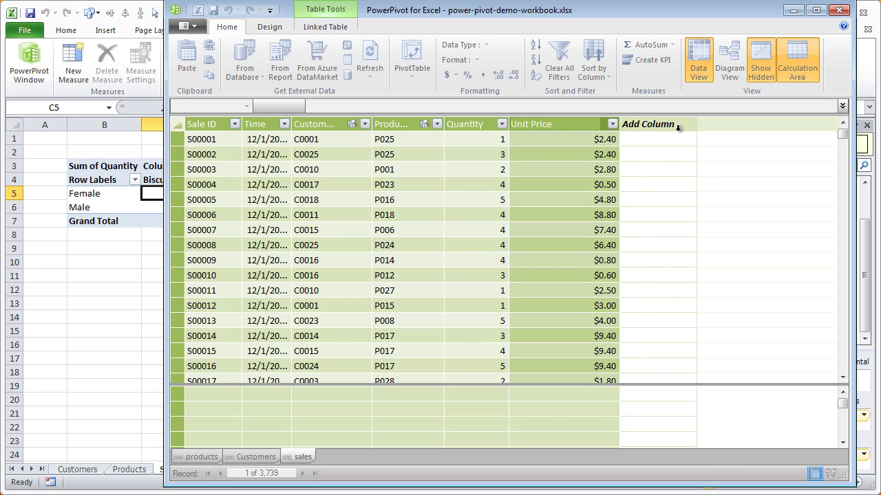
key("Return")
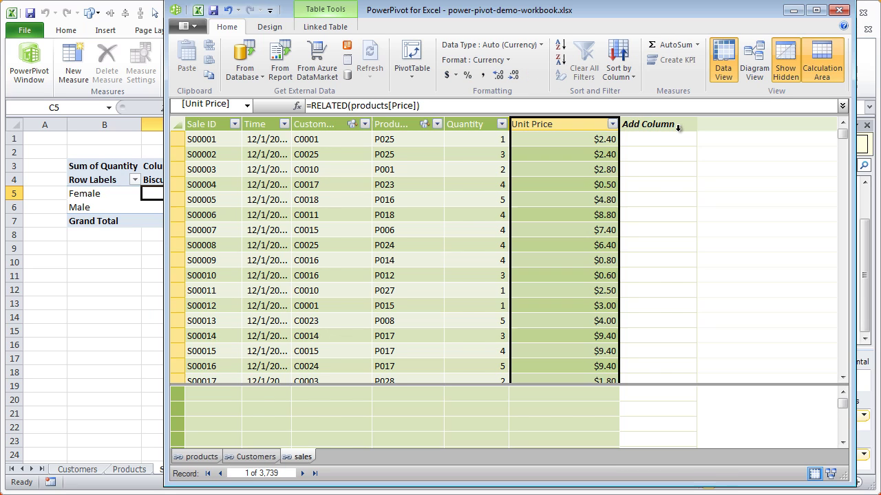
left_click(532, 138)
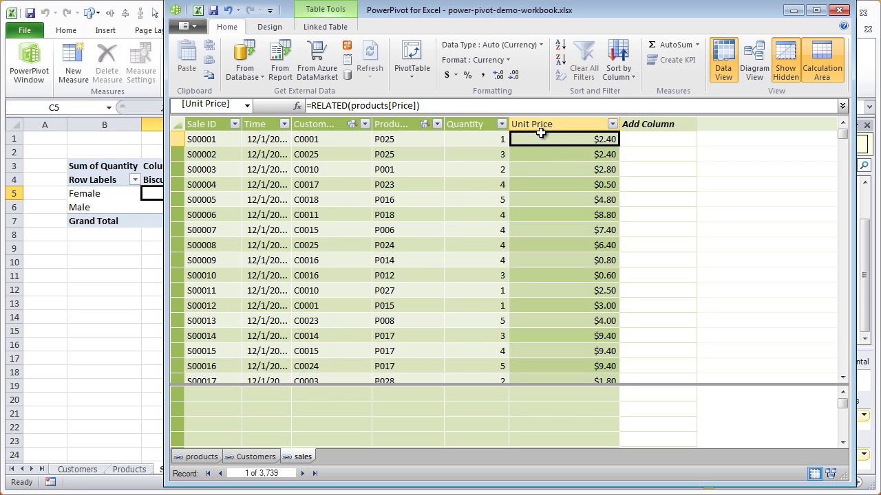
Return to the PivotTable on Sheet6, refresh the modified PowerPivot data, and add the sales Unit Price to the summed values
left_click(95, 264)
left_click(207, 207)
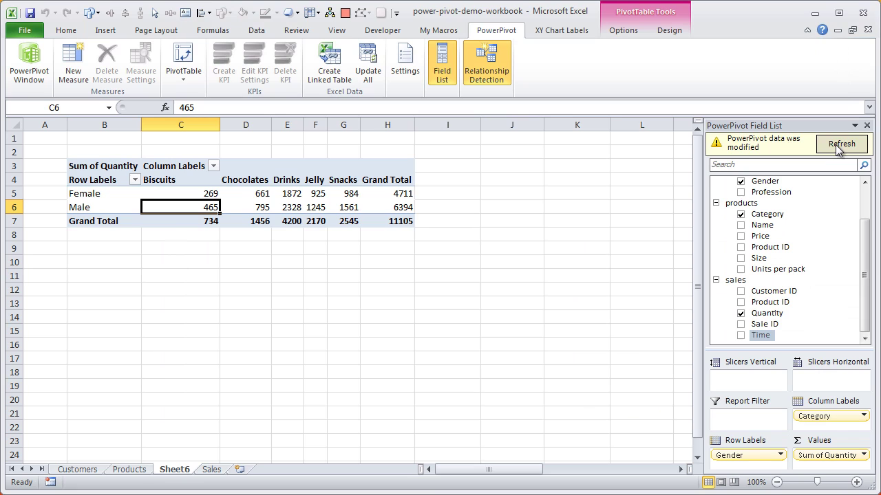
left_click(838, 146)
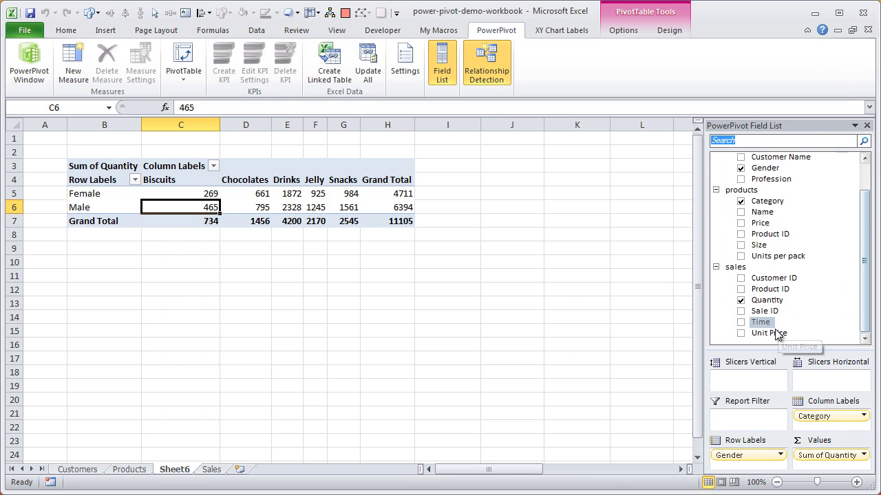
left_click(772, 334)
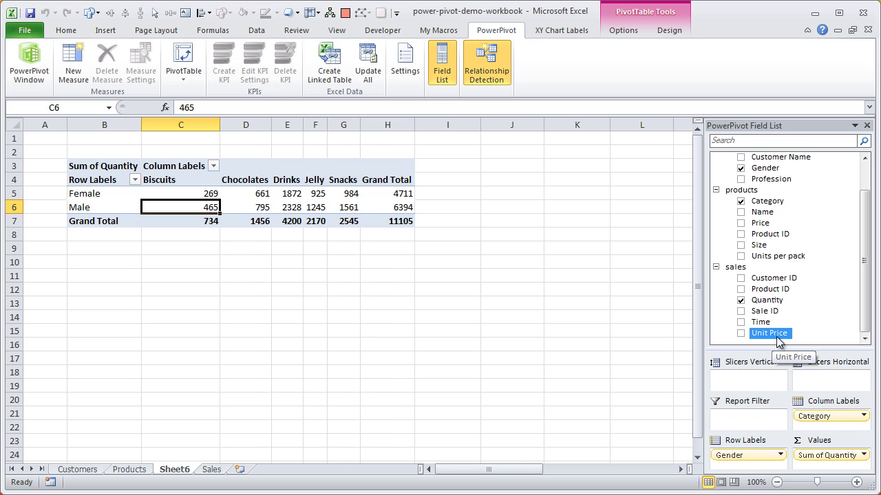
left_click_drag(776, 340, 828, 466)
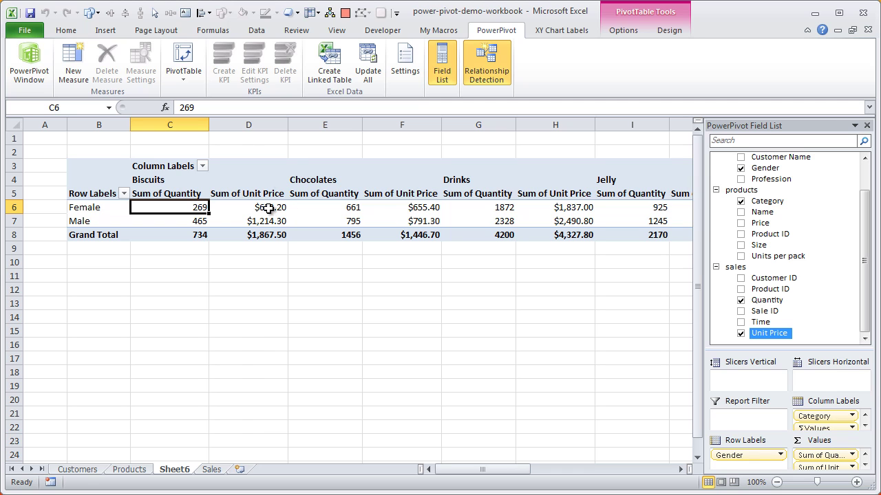
Check the Unit Price column in the PowerPivot sales table, and remove both Quantity and Unit Price from the PivotTable's values
left_click(29, 62)
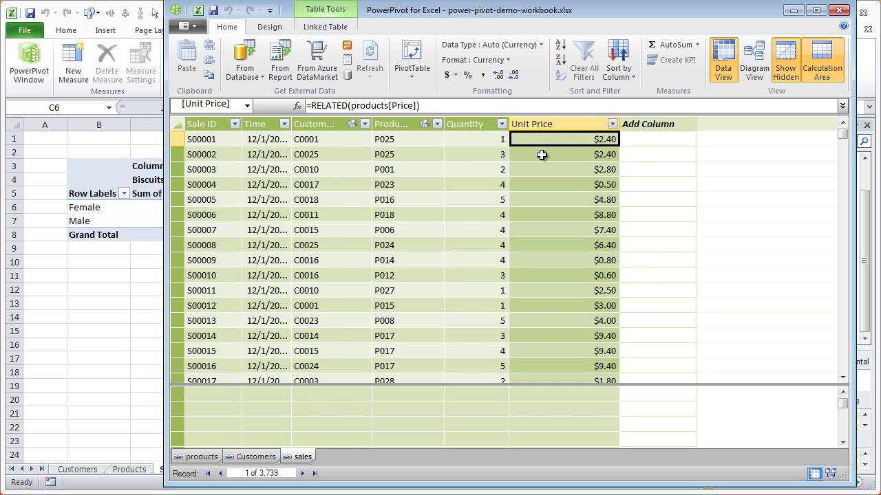
left_click(124, 288)
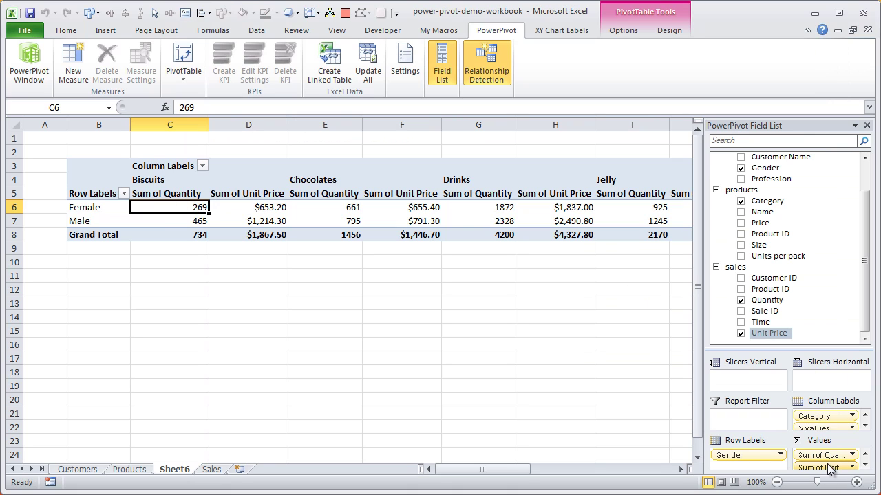
left_click_drag(830, 460, 619, 389)
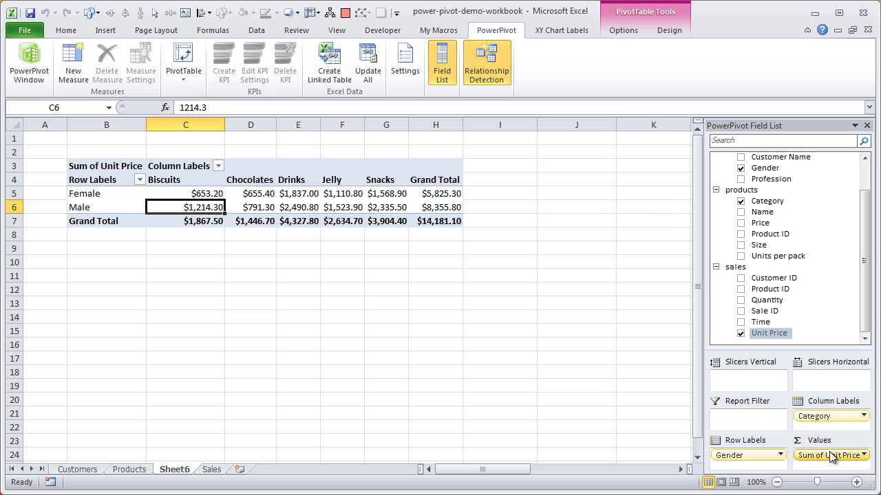
left_click_drag(829, 455, 649, 401)
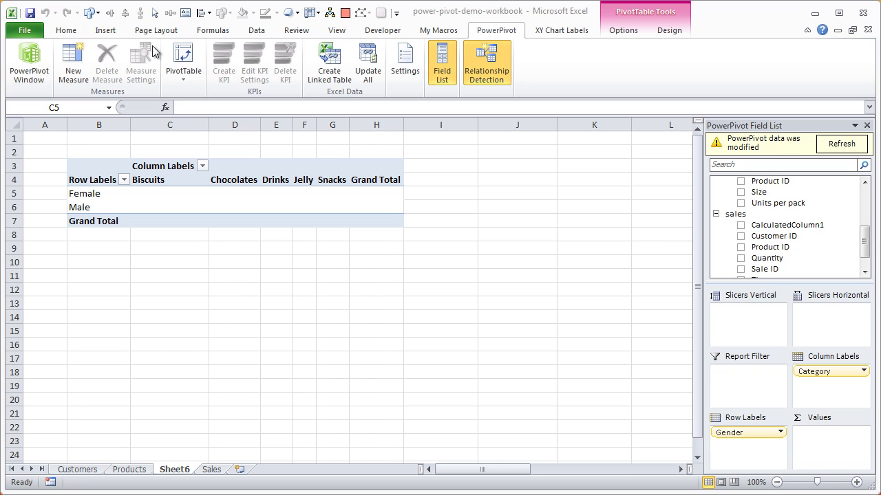
Add a second calculated column to the PowerPivot sales table with the formula =[Unit Price]*[Quantity]
left_click(28, 76)
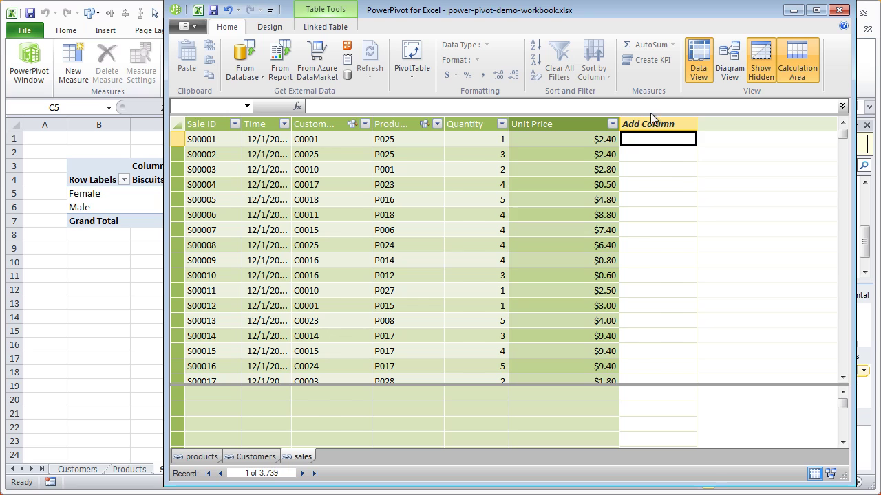
left_click(589, 141)
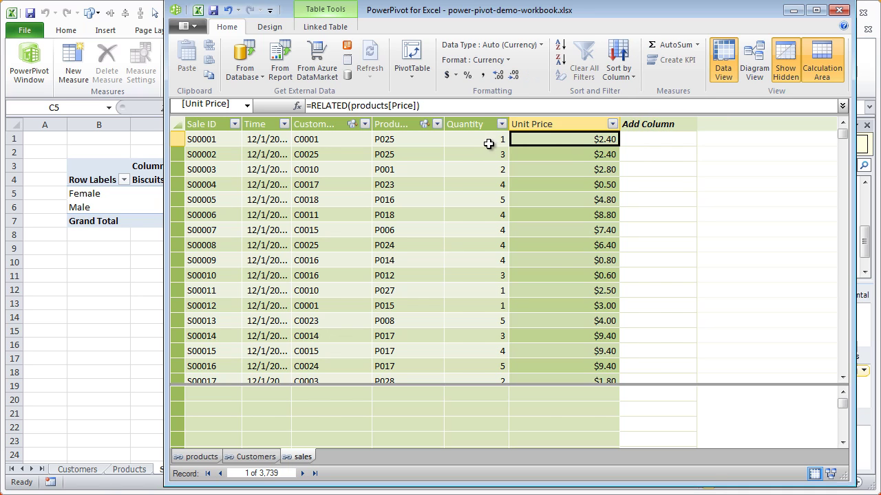
left_click(490, 144)
left_click(630, 137)
type("=")
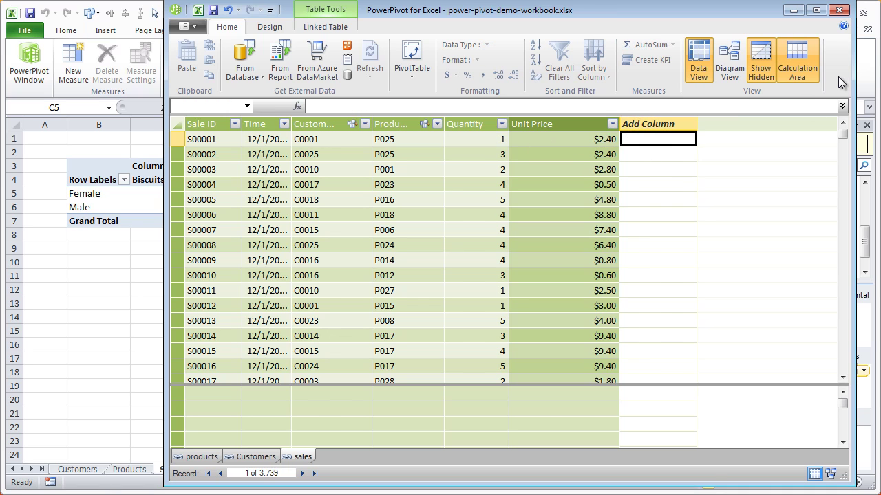
left_click(582, 140)
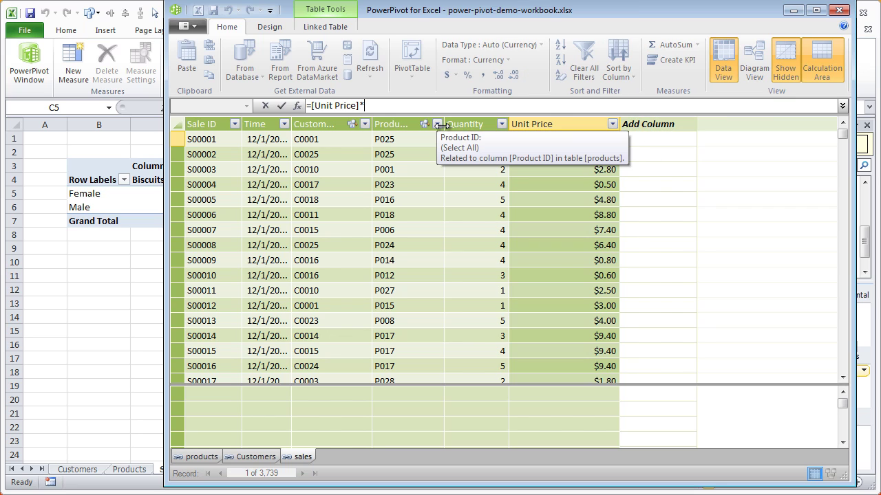
left_click(489, 142)
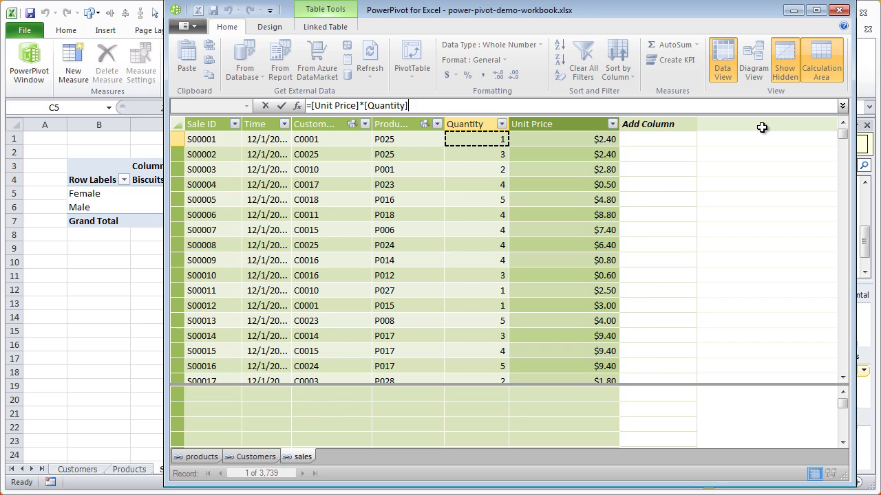
key("Return")
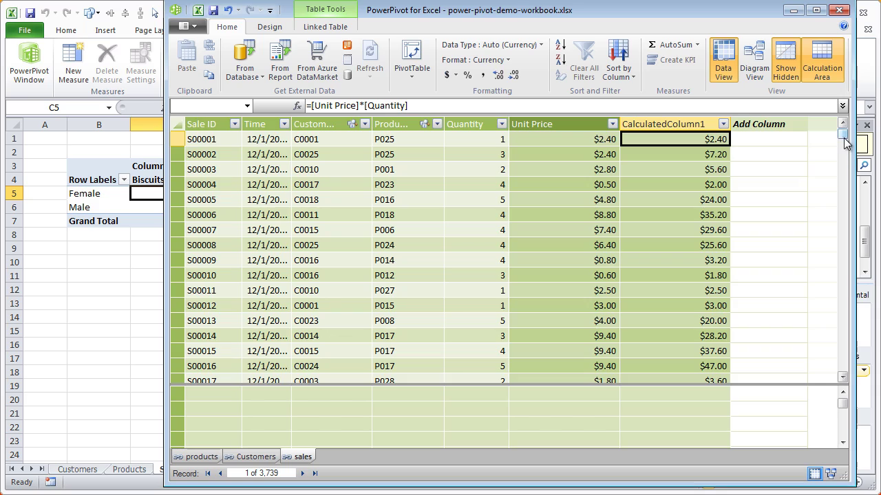
mouse_move(845, 142)
left_mouse_down()
mouse_move(840, 377)
mouse_move(842, 134)
left_mouse_up()
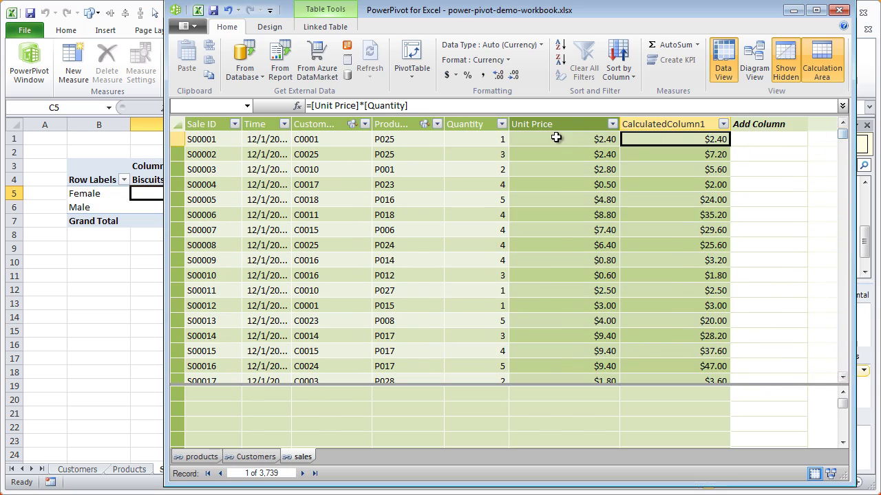
Rename the calculated column that multiplies unit price by quantity to amount
double_click(659, 126)
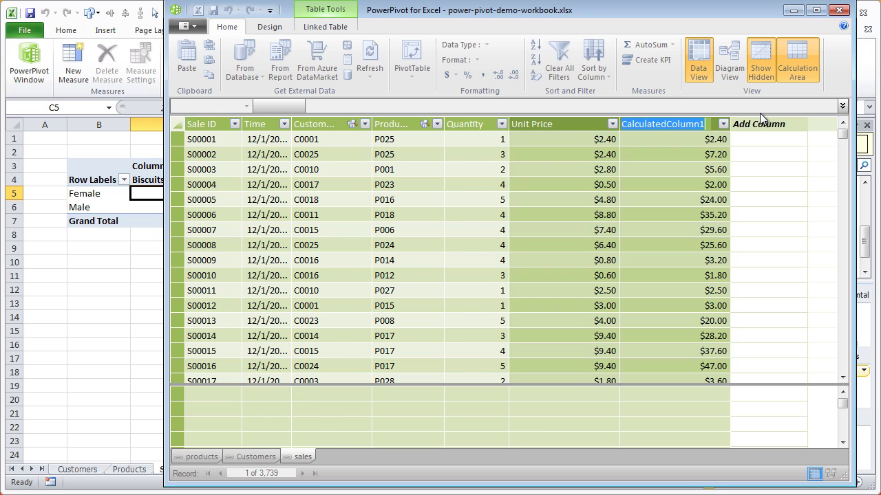
type("a")
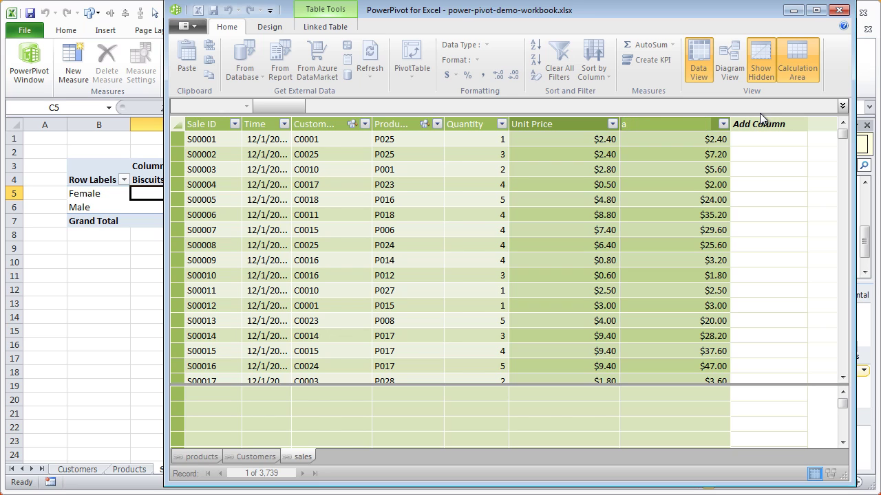
type("mount")
key("Return")
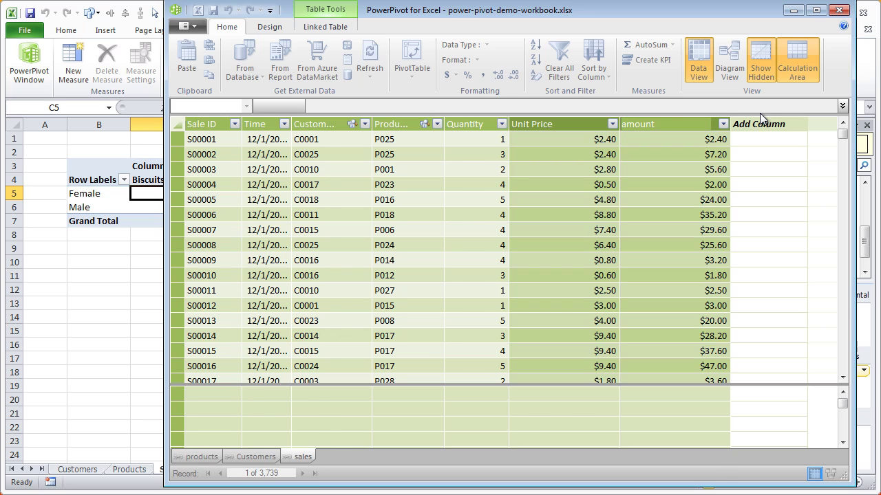
Refresh the PivotTable's PowerPivot data on Sheet6 and summarize the sales amount as its values
left_click(114, 203)
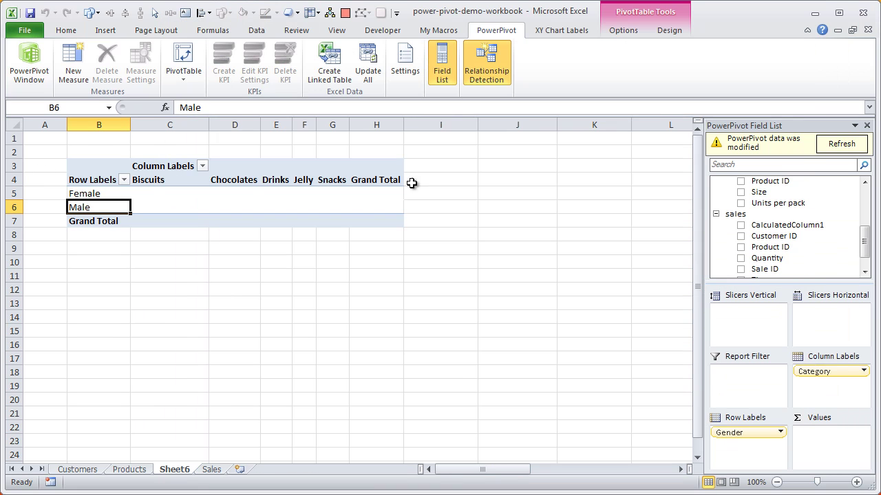
left_click(840, 145)
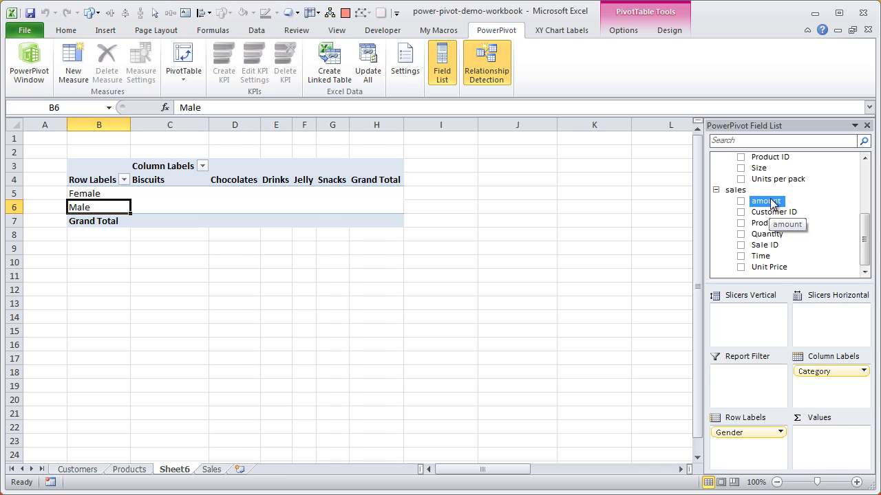
left_click_drag(767, 201, 828, 445)
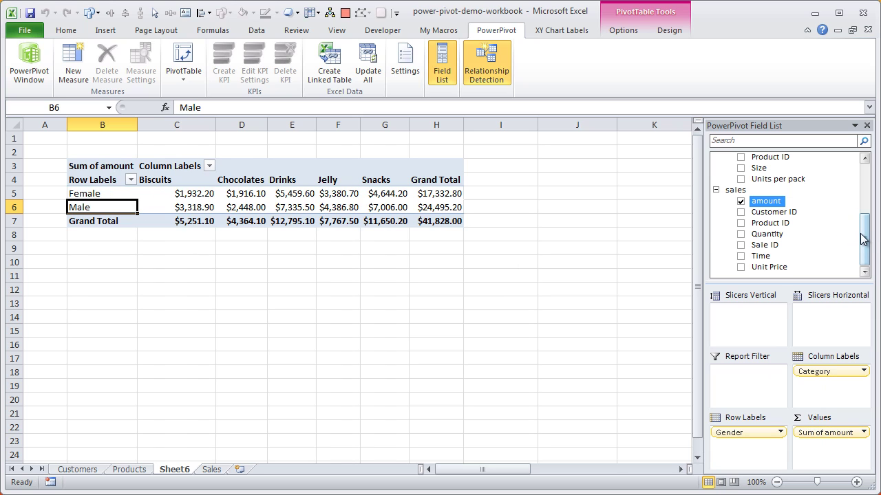
Replace Gender with customer Profession as row labels, and Category with product Size as column labels
left_click_drag(865, 237, 866, 191)
left_click_drag(771, 212, 664, 398)
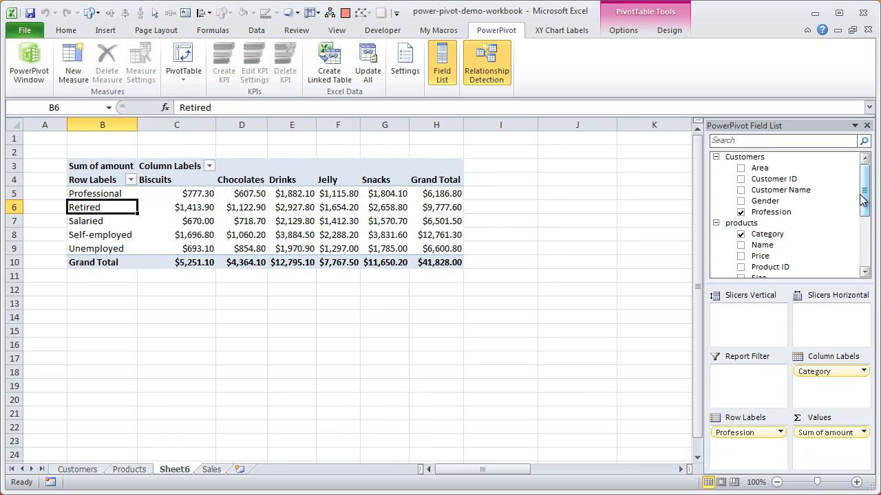
left_click_drag(865, 196, 871, 221)
left_click_drag(791, 222, 605, 370)
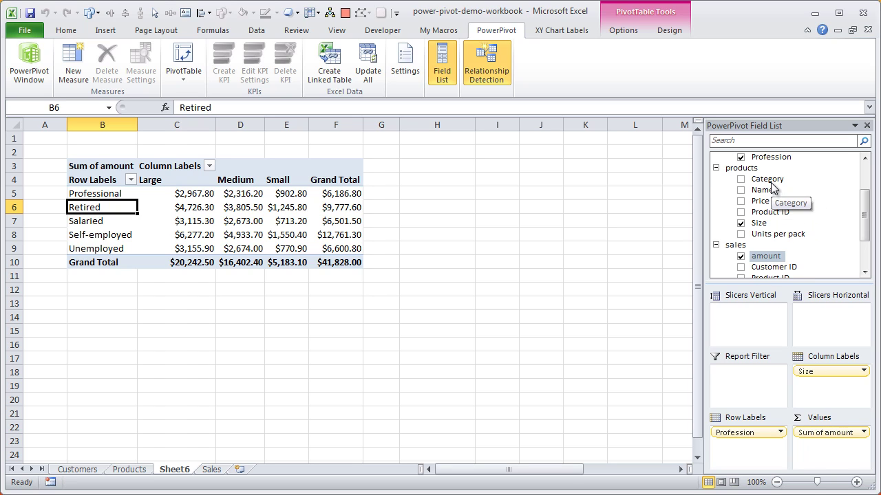
Add a vertical slicer for product Category and filter the PivotTable to Drinks, followed by Snacks
left_click_drag(771, 182, 766, 326)
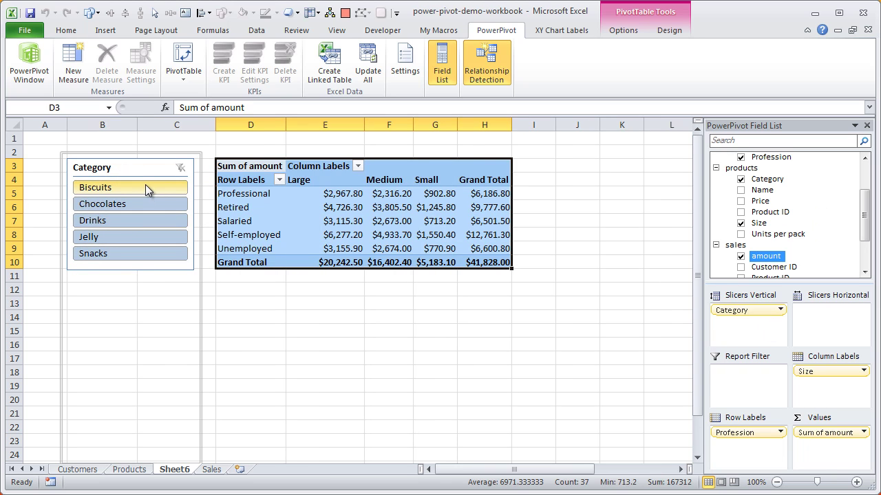
left_click(139, 220)
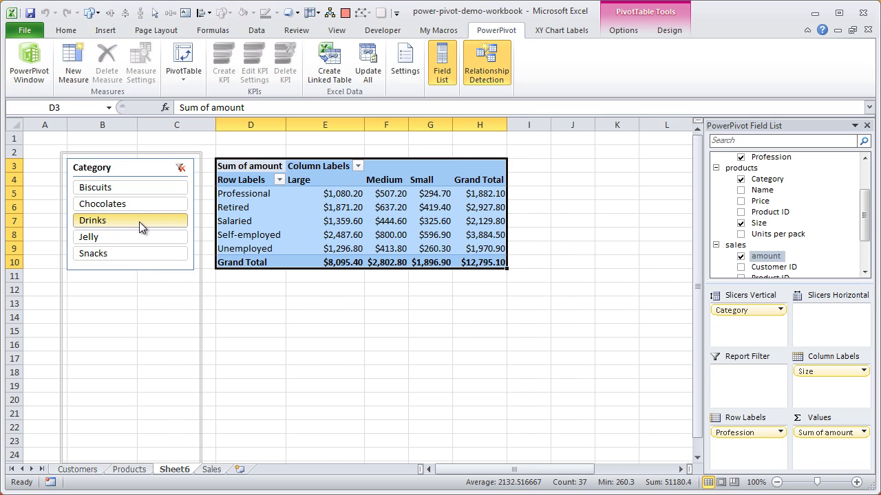
left_click(139, 254)
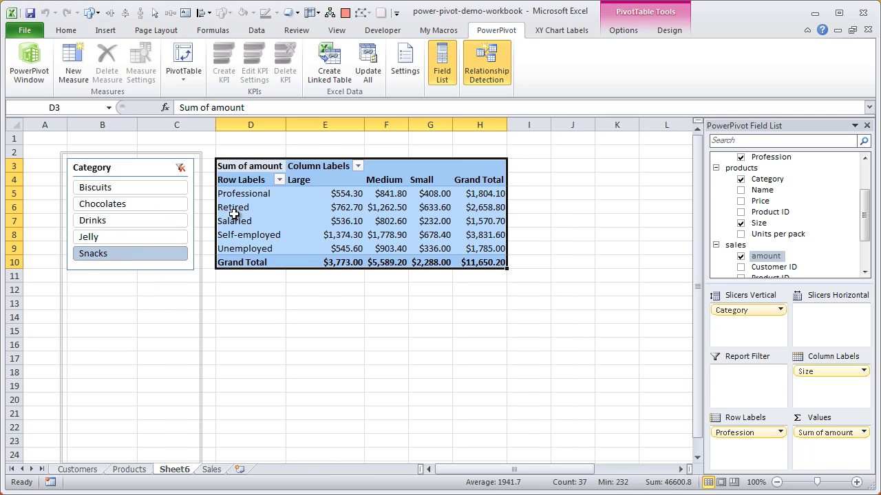
left_click(238, 187)
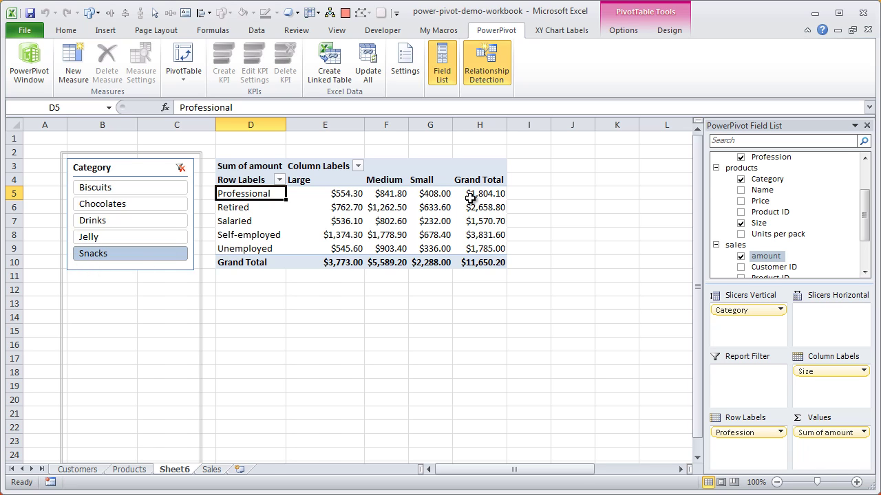
Filter the PivotTable by Biscuits, Chocolates, Drinks and Jelly in turn with the Category slicer, ending on Jelly, and select the Professional row's Large amount
left_click(108, 189)
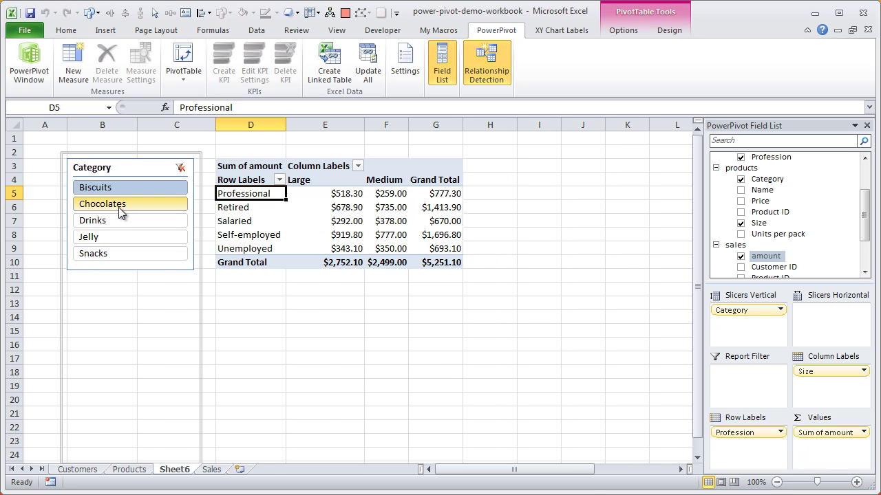
left_click(118, 204)
left_click(110, 221)
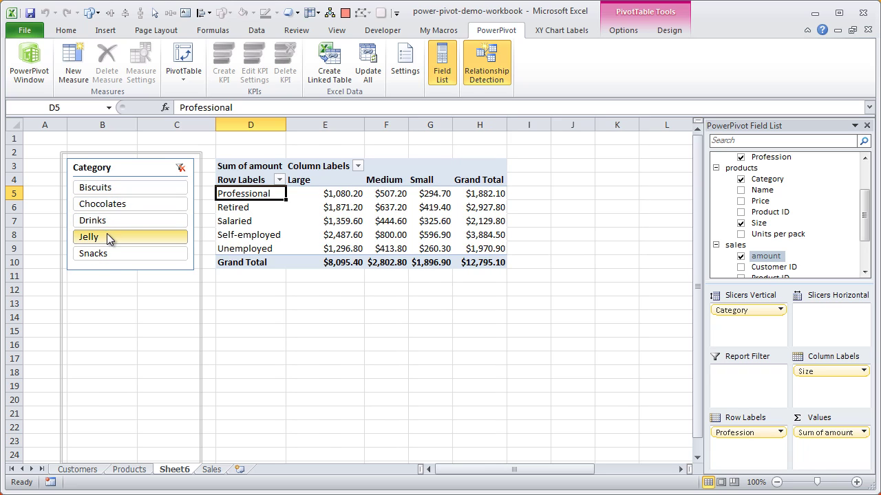
left_click(112, 237)
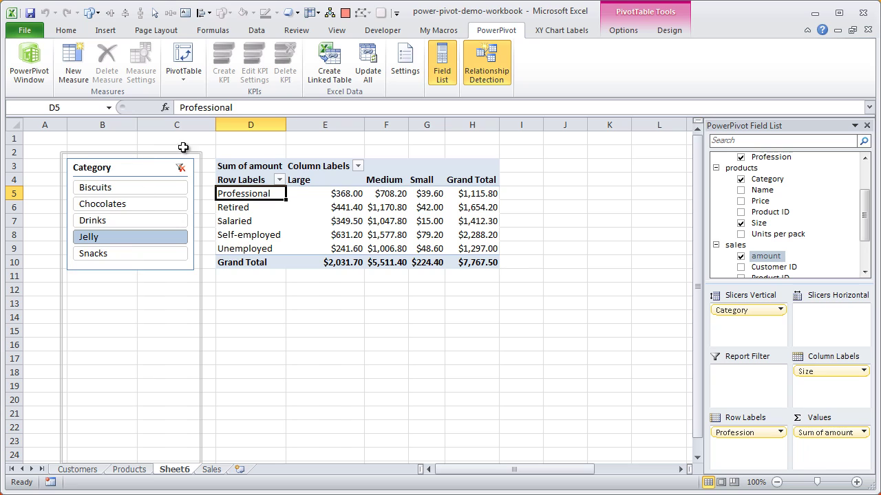
mouse_move(305, 265)
left_click(341, 195)
mouse_move(343, 246)
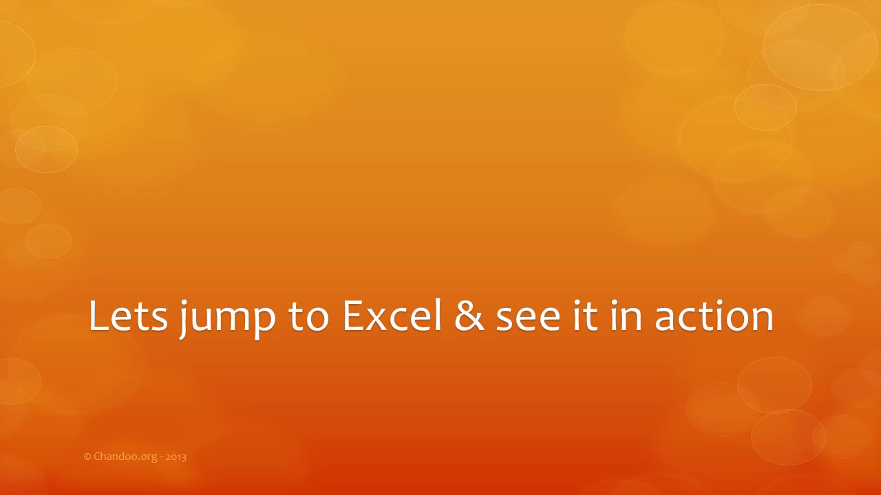
key("Right")
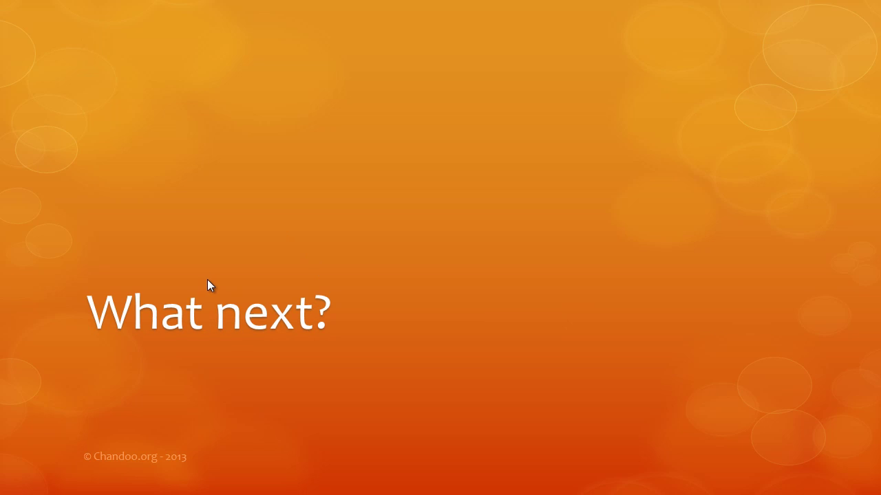